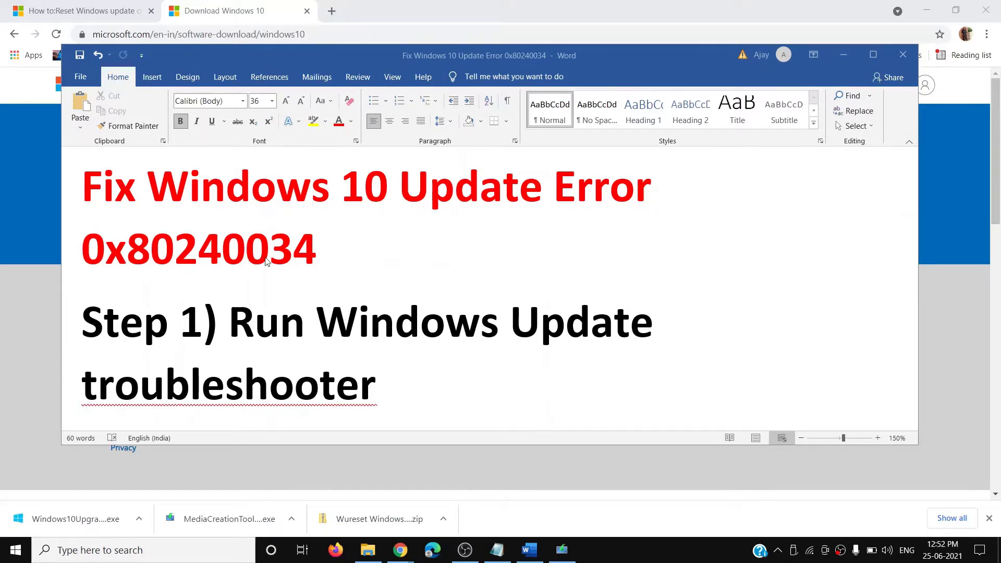
Step: Select '0x80240034' in the Word guide's title and scroll down slightly
{"action": "left_click_drag", "start_coordinate": [336, 252], "coordinate": [89, 272]}
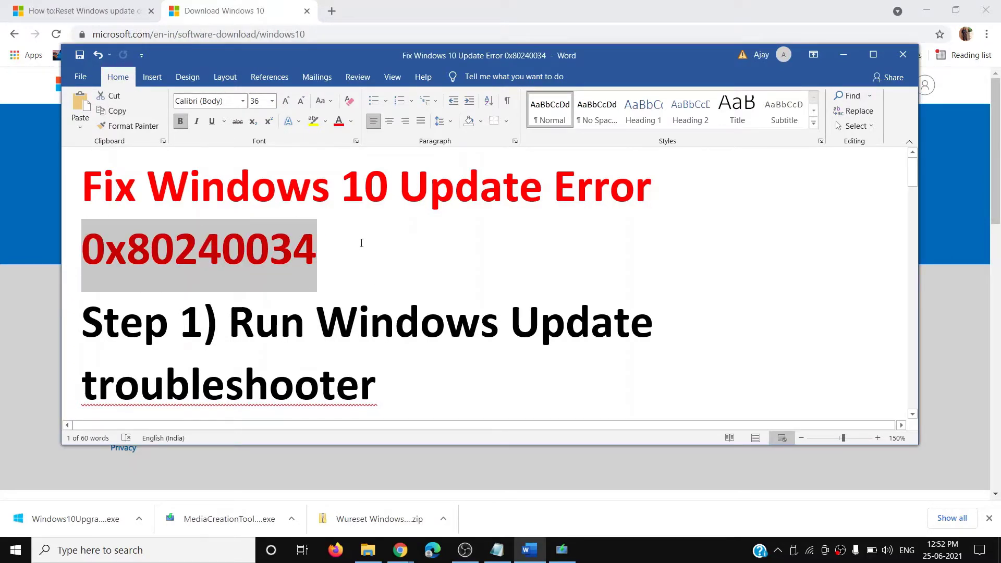
{"action": "scroll", "coordinate": [361, 243], "scroll_direction": "down", "scroll_amount": 1}
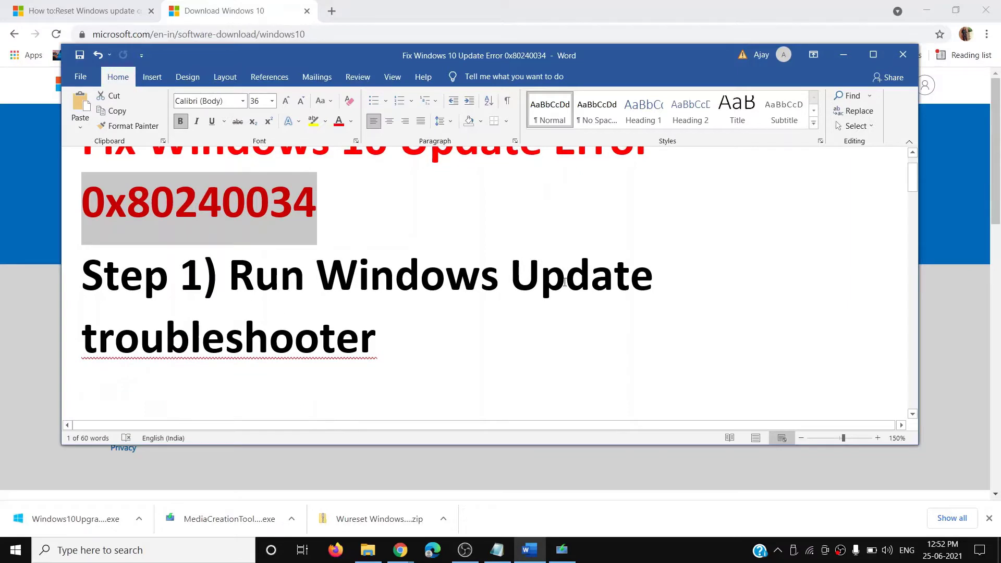
Step: Run the Windows Update troubleshooter from Update & Security's Additional troubleshooters
{"action": "left_click", "coordinate": [16, 549]}
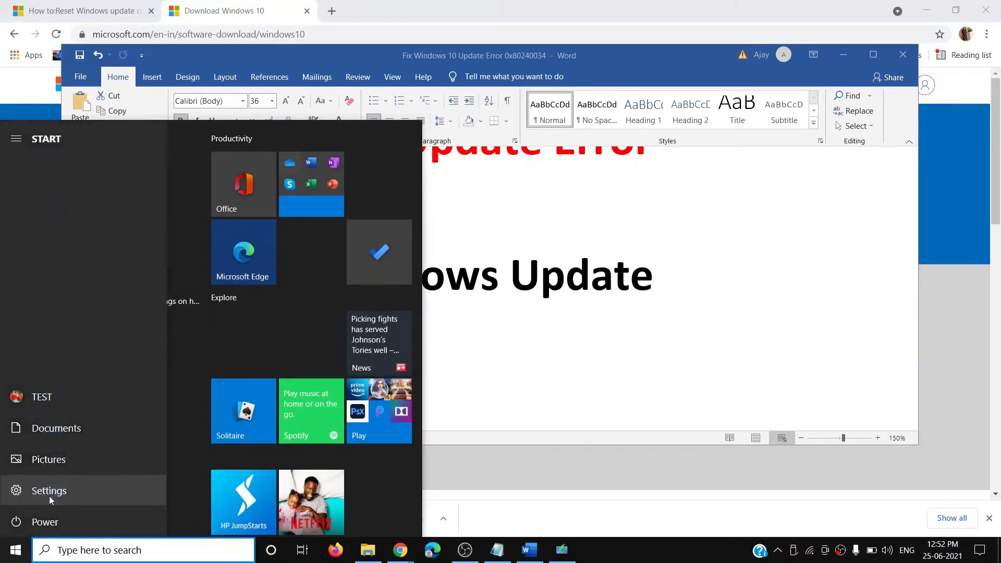
{"action": "left_click", "coordinate": [36, 497]}
{"action": "left_click", "coordinate": [506, 369]}
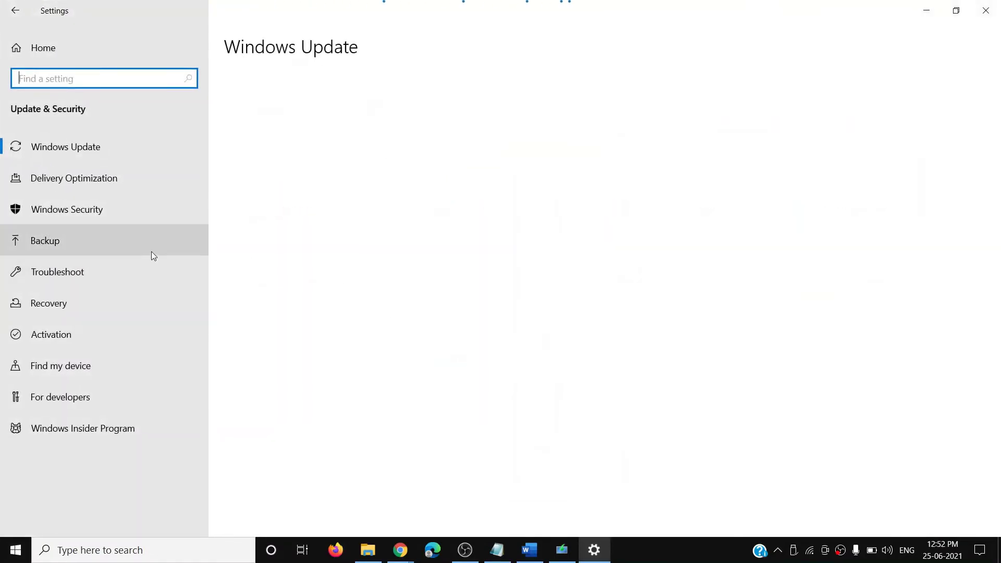
{"action": "left_click", "coordinate": [76, 281]}
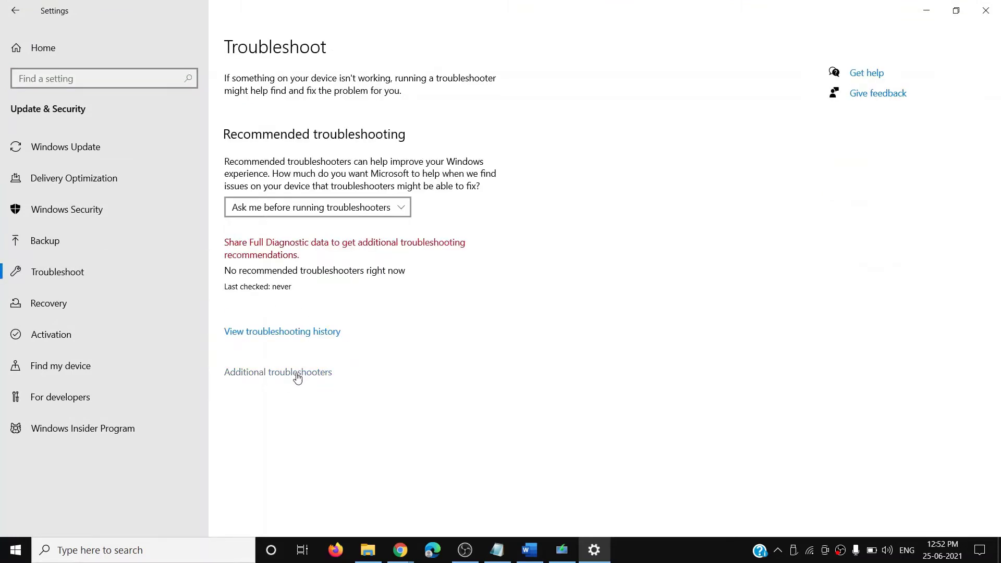
{"action": "left_click", "coordinate": [298, 373]}
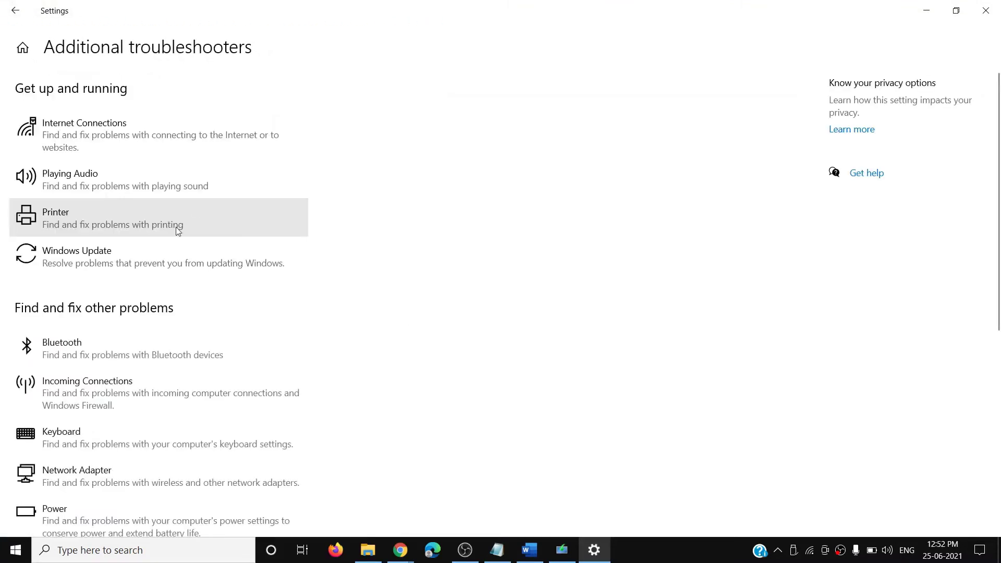
{"action": "left_click", "coordinate": [105, 259]}
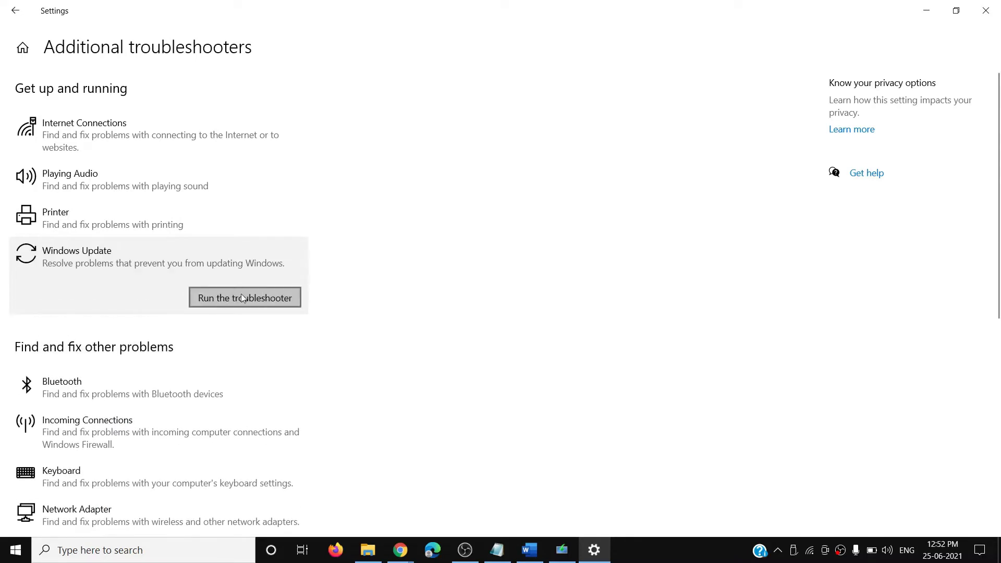
{"action": "left_click", "coordinate": [228, 299]}
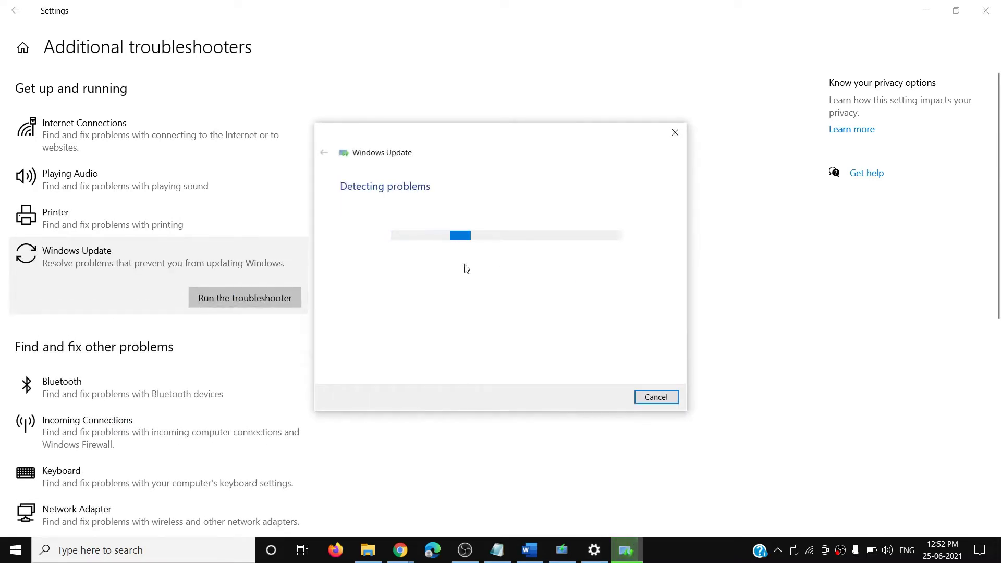
Step: Bring up the power choices from Start and dismiss them without restarting
{"action": "left_click", "coordinate": [21, 544]}
{"action": "left_click", "coordinate": [16, 522]}
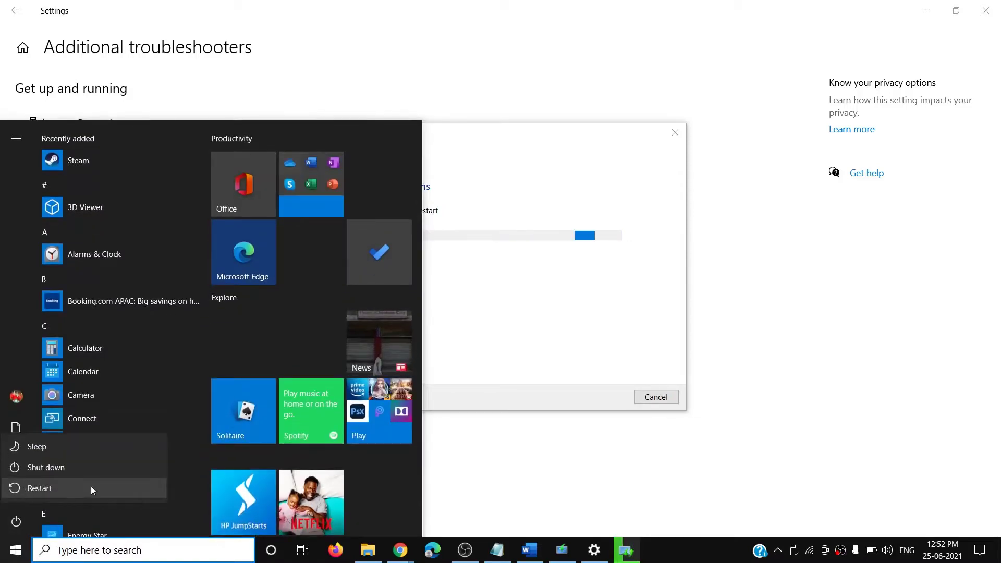
{"action": "key", "text": "Escape"}
{"action": "key", "text": "Escape"}
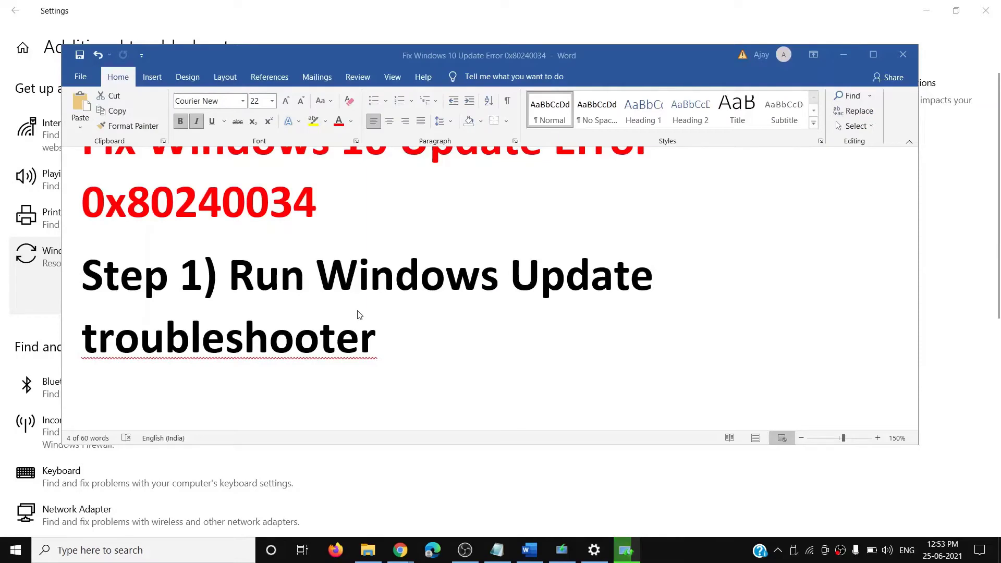
Step: Scroll the guide to Step 2 and launch Command Prompt as administrator via a 'cmd' search
{"action": "scroll", "coordinate": [357, 314], "scroll_direction": "down", "scroll_amount": 5}
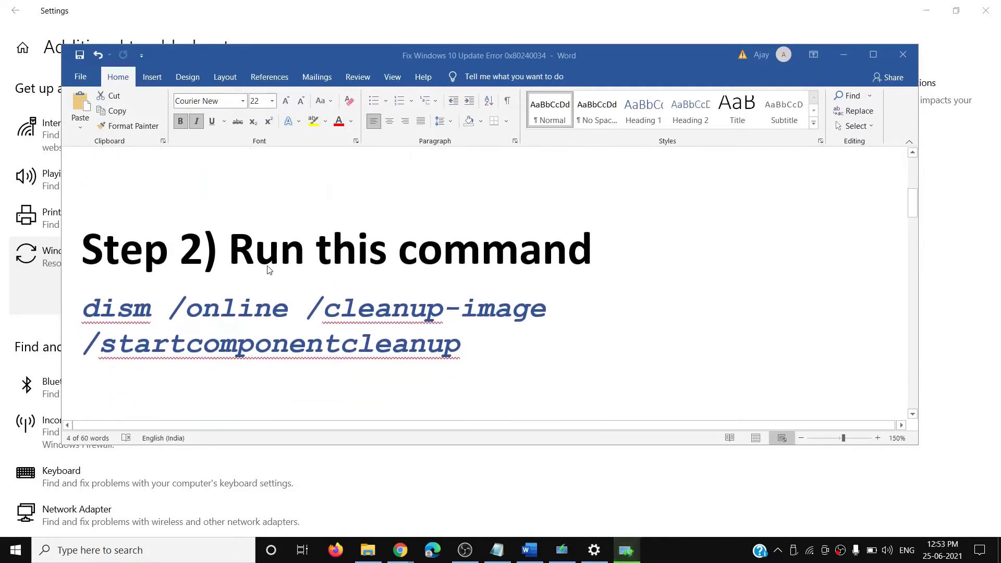
{"action": "left_click", "coordinate": [145, 555]}
{"action": "type", "text": "cmd"}
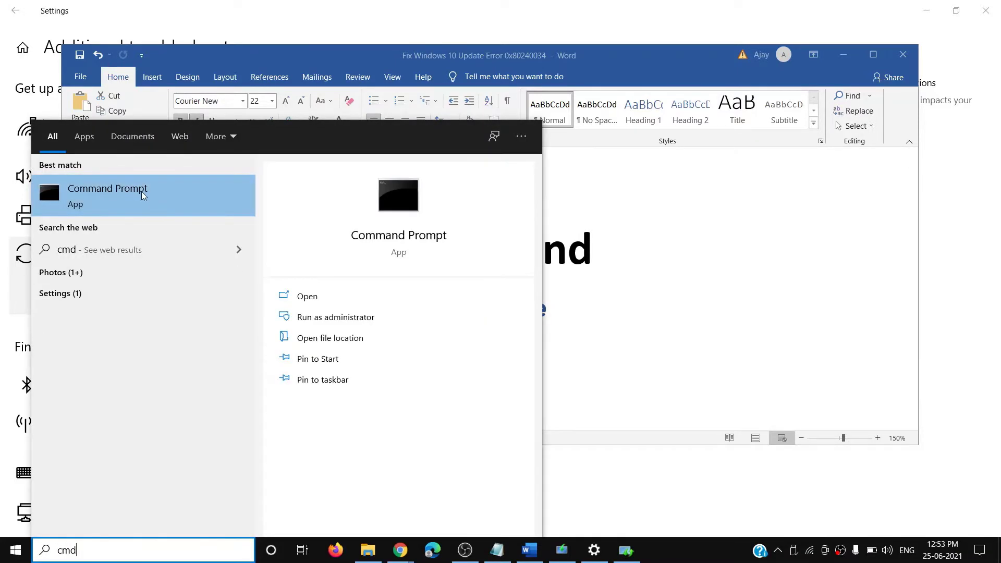
{"action": "right_click", "coordinate": [125, 193]}
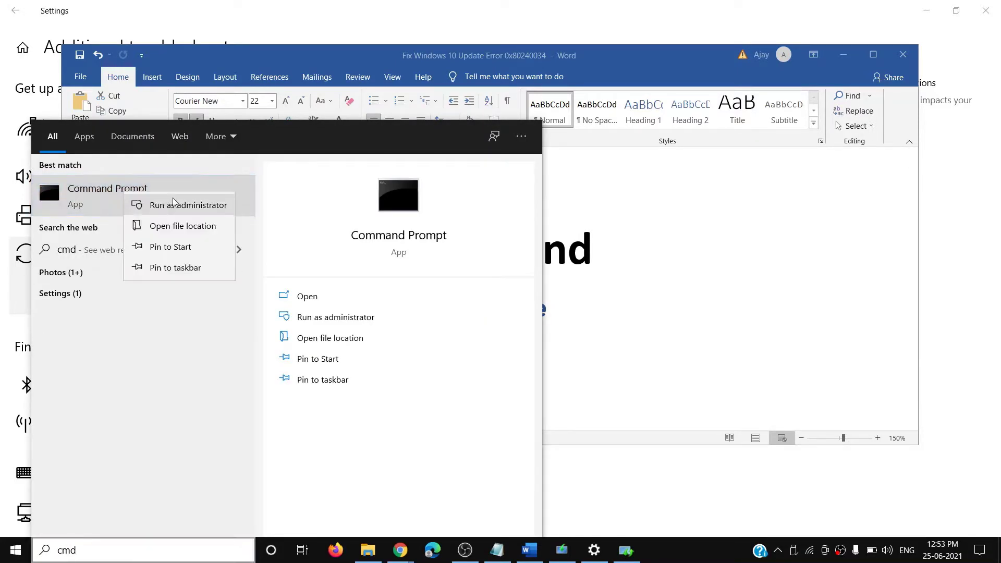
{"action": "left_click", "coordinate": [174, 204]}
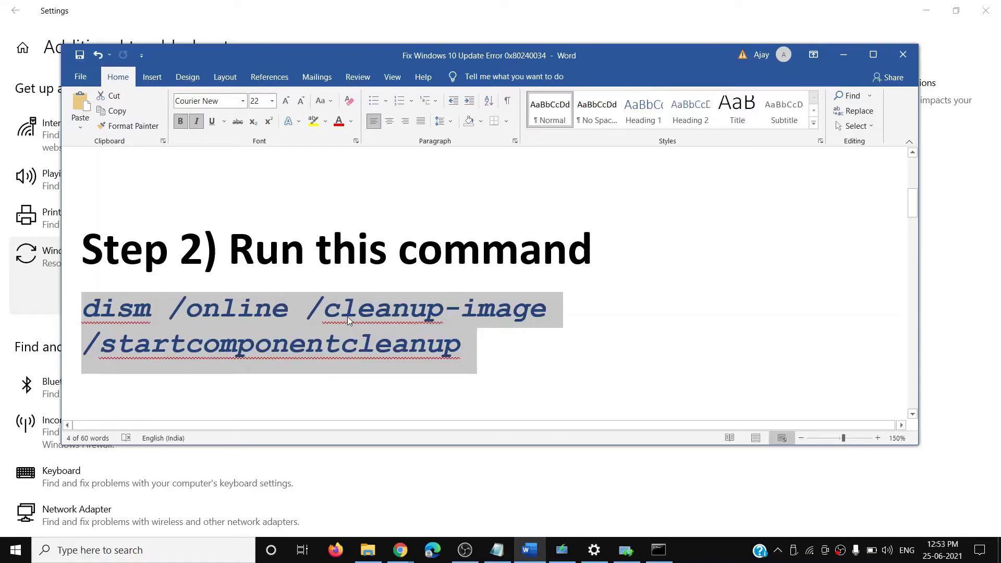
Step: Copy the Step 2 dism cleanup command and bring up the administrator Command Prompt
{"action": "right_click", "coordinate": [349, 318]}
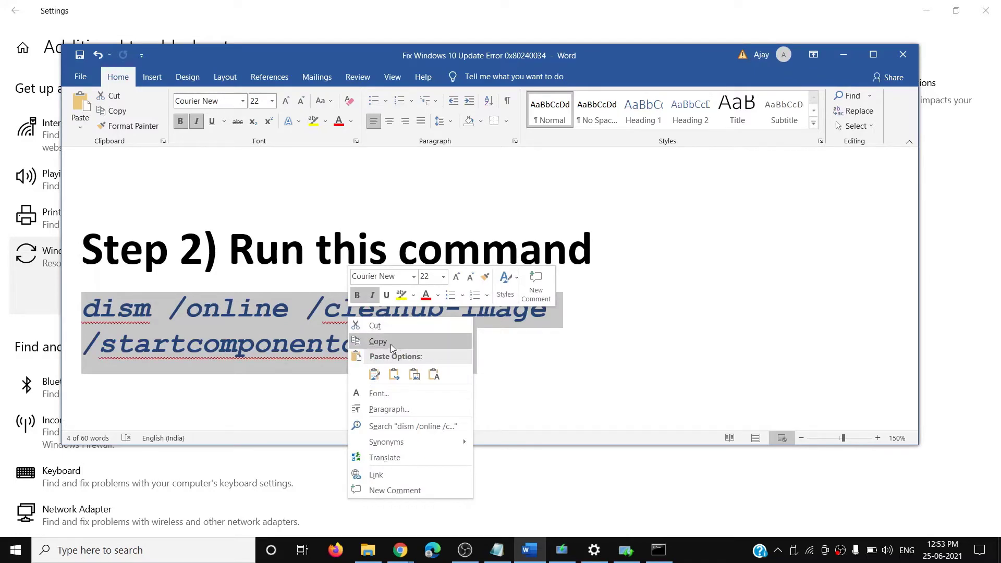
{"action": "left_click", "coordinate": [390, 342]}
{"action": "left_click", "coordinate": [658, 550]}
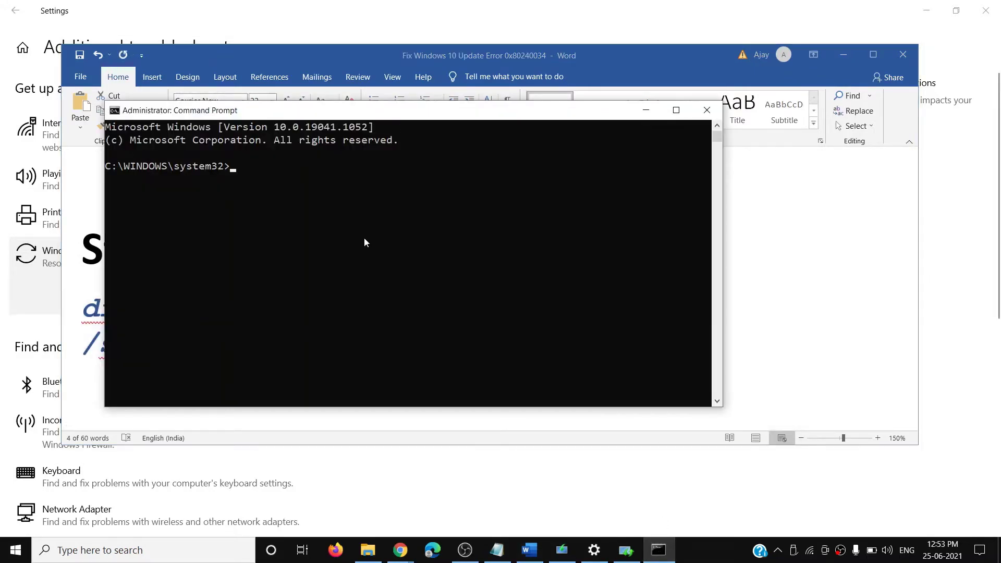
Step: Run dism /online /cleanup-image /startcomponentcleanup, close the window, and show the power choices
{"action": "key", "text": "ctrl+v"}
{"action": "key", "text": "Return"}
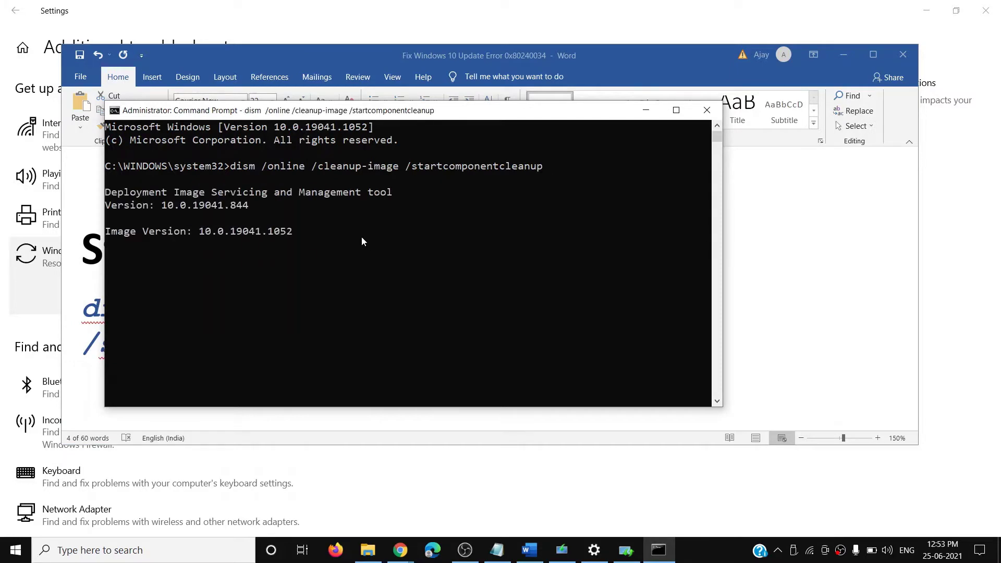
{"action": "left_click", "coordinate": [706, 110]}
{"action": "left_click", "coordinate": [18, 551]}
{"action": "left_click", "coordinate": [25, 526]}
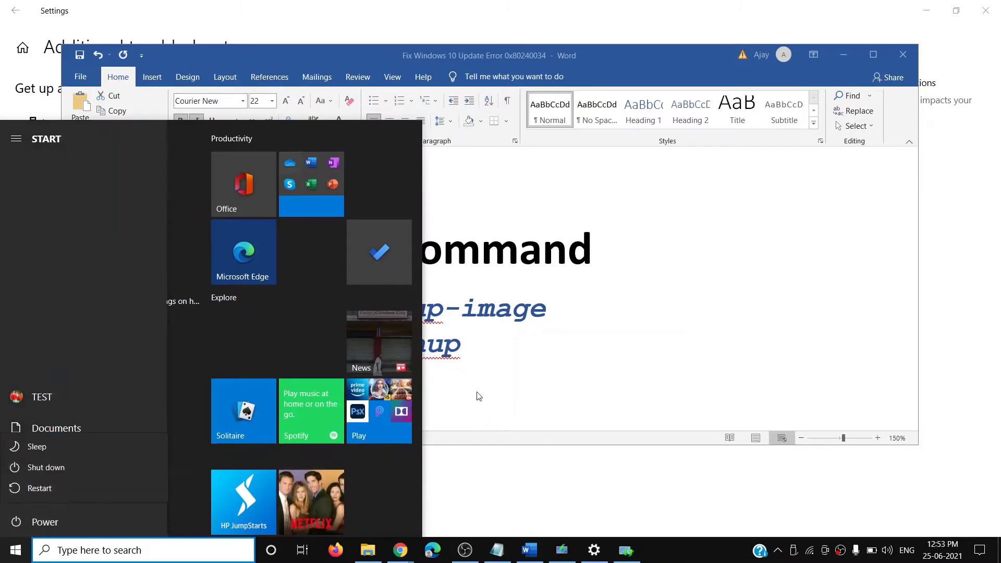
Step: Select the Step 3 Reset Windows Update Components heading and link URL, then switch to Chrome
{"action": "left_click", "coordinate": [602, 361]}
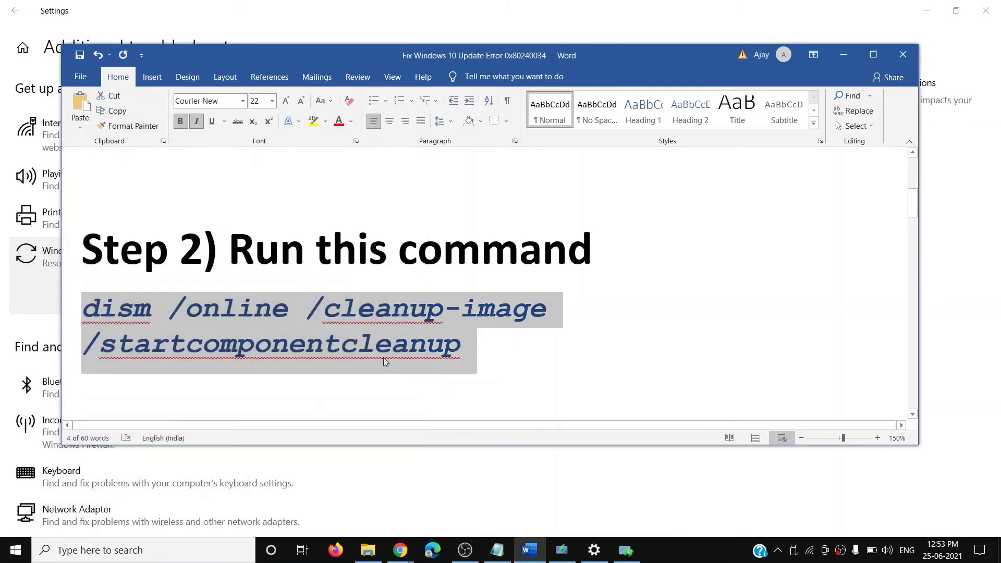
{"action": "scroll", "coordinate": [337, 337], "scroll_direction": "down", "scroll_amount": 4}
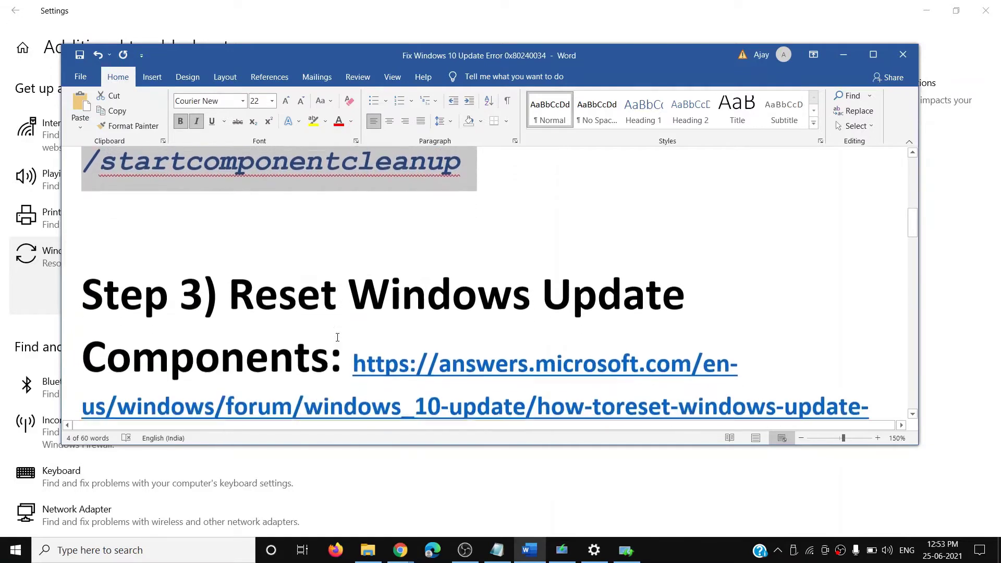
{"action": "scroll", "coordinate": [338, 337], "scroll_direction": "down", "scroll_amount": 3}
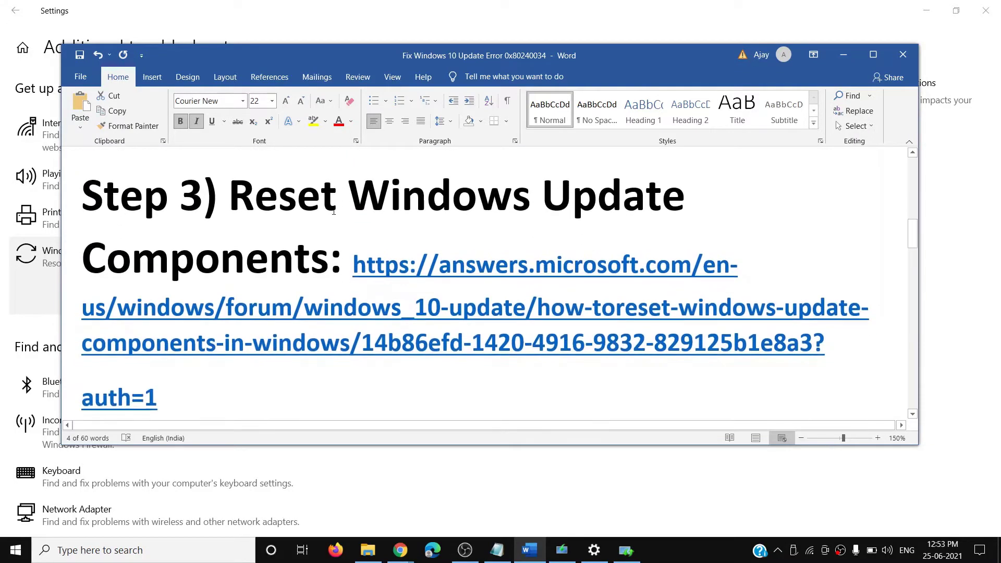
{"action": "left_click_drag", "start_coordinate": [342, 261], "coordinate": [234, 198]}
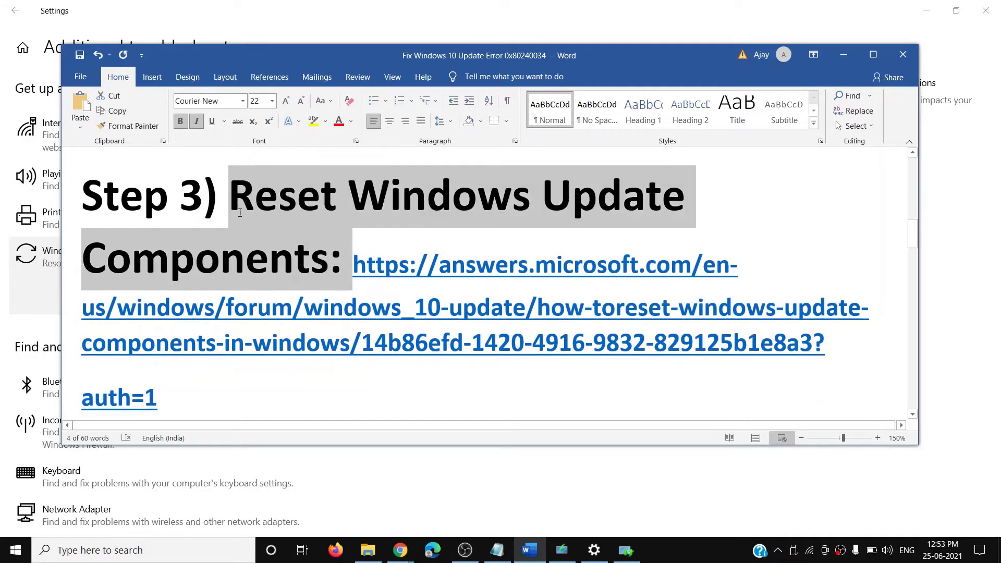
{"action": "left_click_drag", "start_coordinate": [172, 402], "coordinate": [498, 278]}
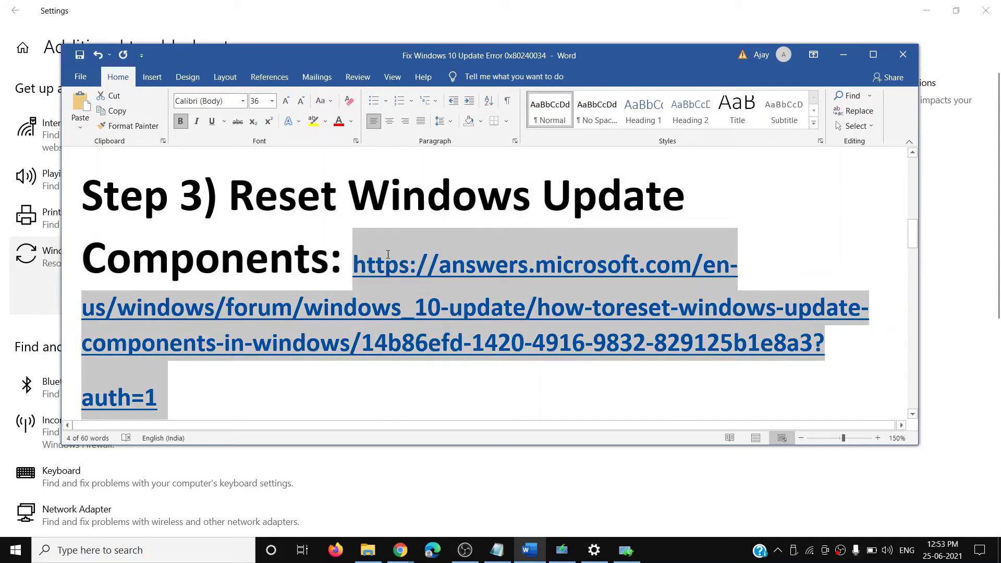
{"action": "left_click", "coordinate": [400, 550]}
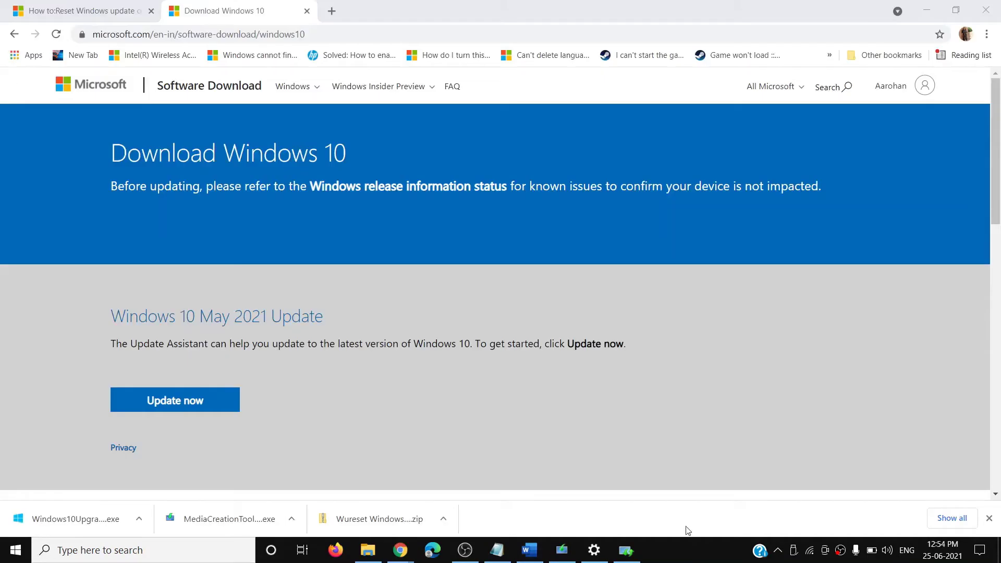
Step: Go to the reset update components article tab and open the Wureset zip download's options
{"action": "left_click", "coordinate": [94, 14]}
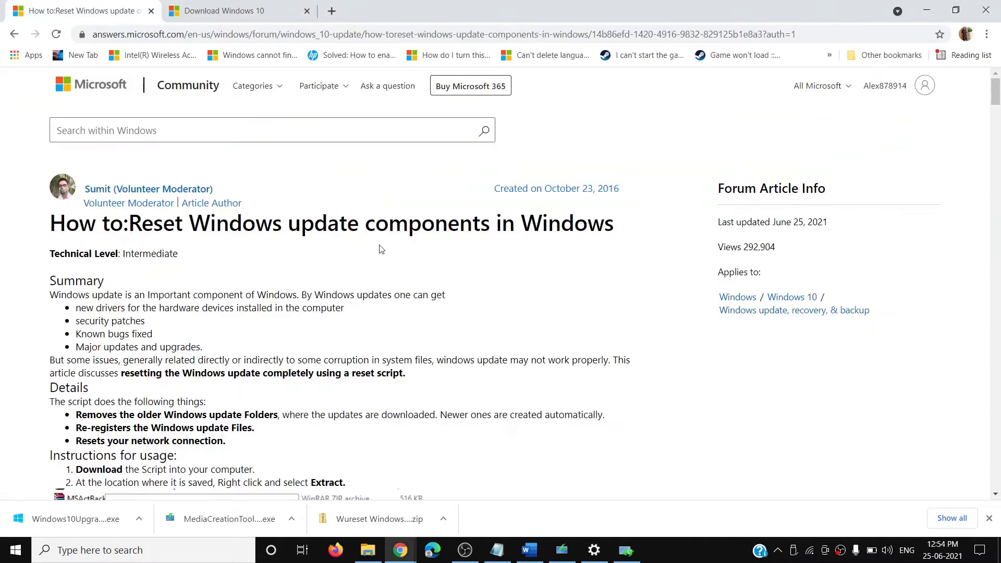
{"action": "scroll", "coordinate": [391, 277], "scroll_direction": "down", "scroll_amount": 10}
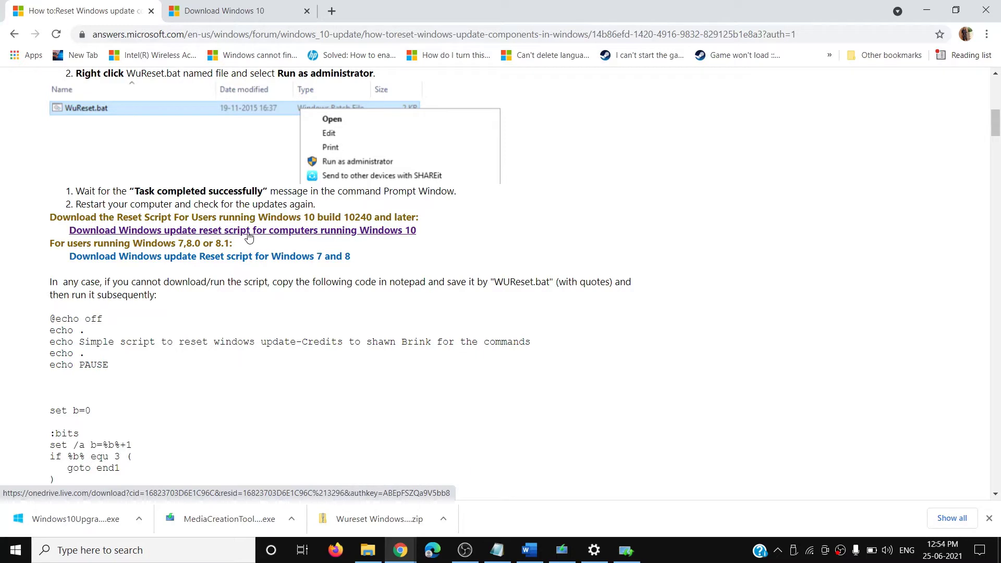
{"action": "left_click", "coordinate": [444, 519]}
Step: Show the Wureset zip in Downloads and extract all its contents
{"action": "left_click", "coordinate": [491, 478]}
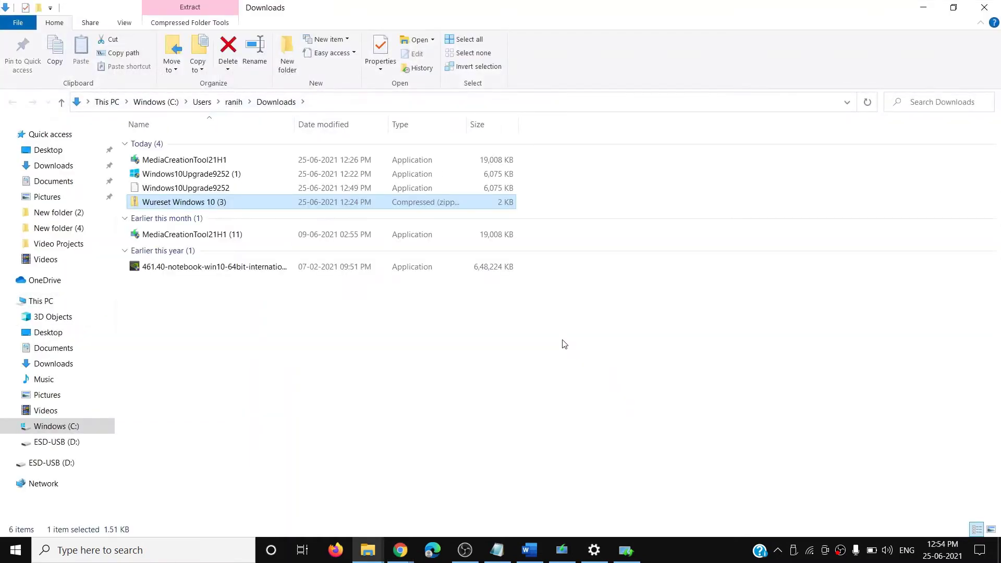
{"action": "right_click", "coordinate": [202, 208]}
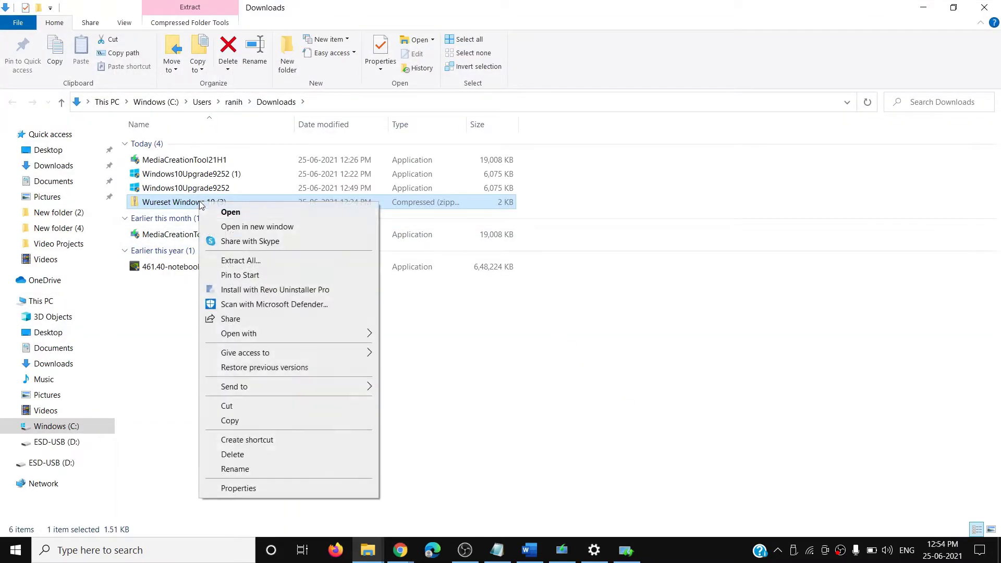
{"action": "left_click", "coordinate": [238, 261]}
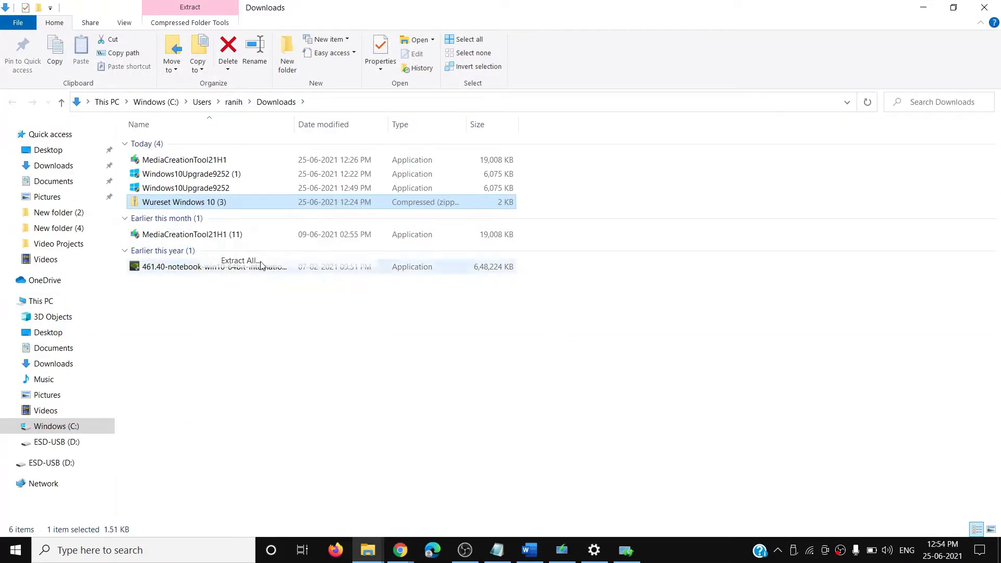
{"action": "left_click", "coordinate": [604, 406]}
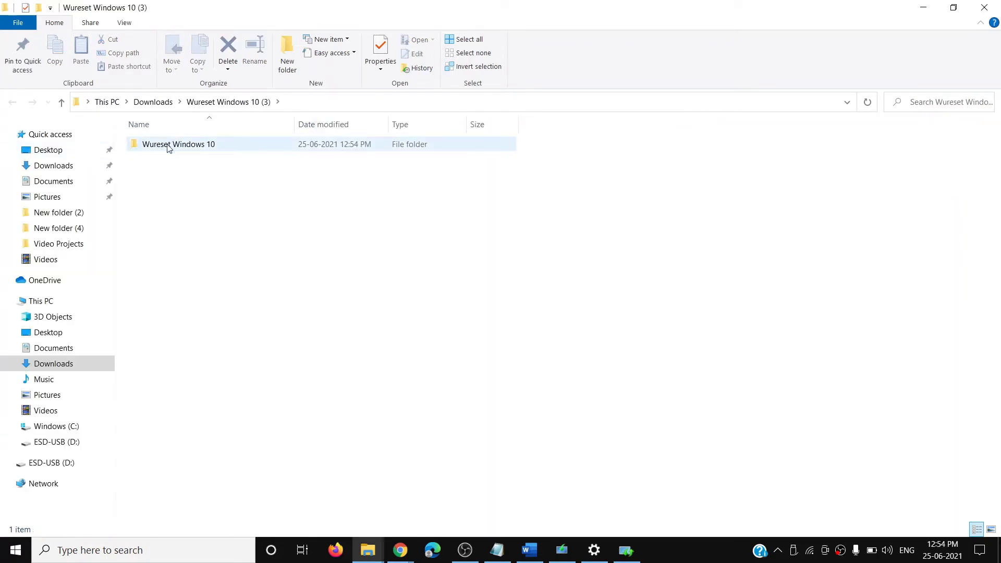
Step: Open the extracted Wureset Windows 10 folder and run WuReset as administrator
{"action": "double_click", "coordinate": [180, 148]}
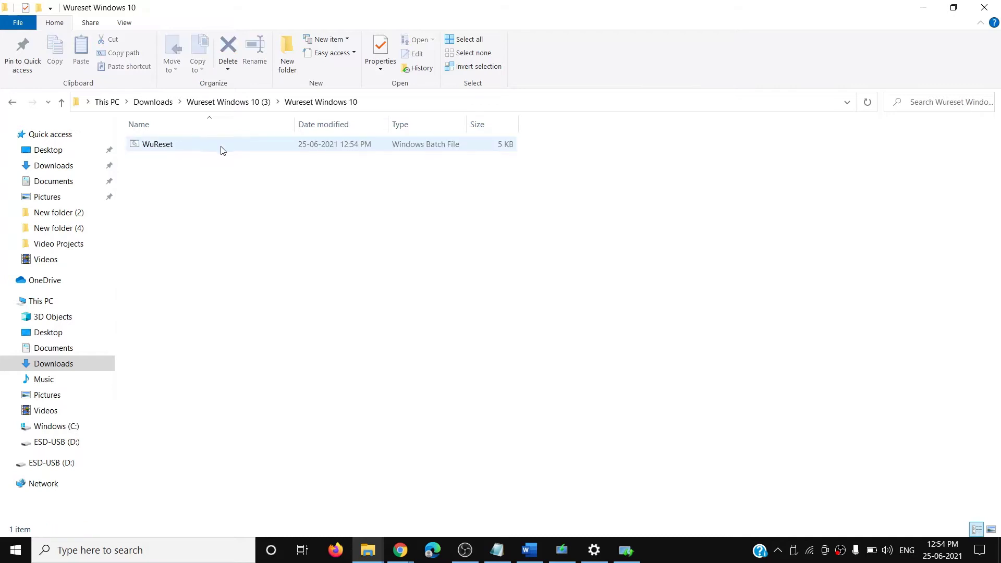
{"action": "left_click", "coordinate": [166, 150]}
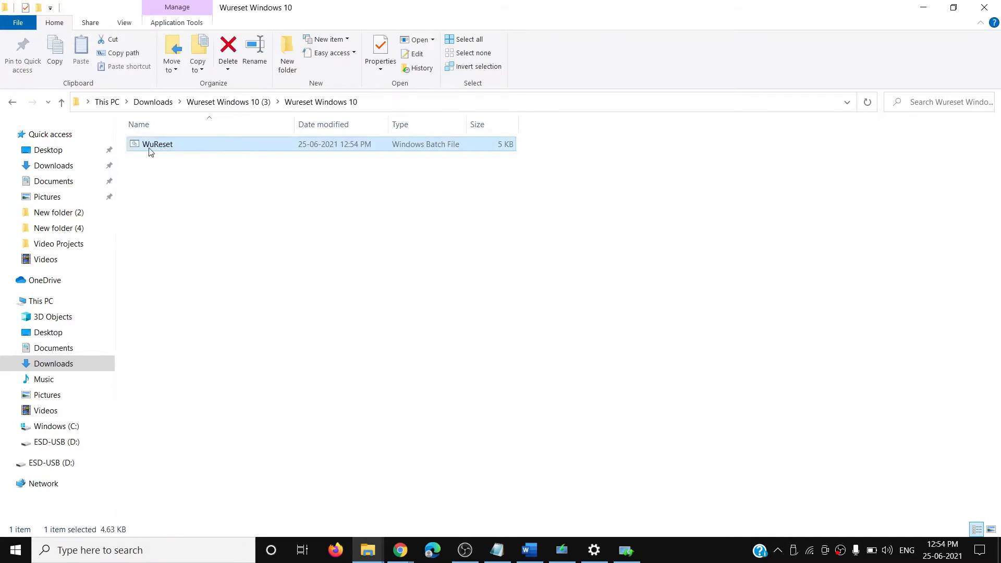
{"action": "right_click", "coordinate": [172, 146]}
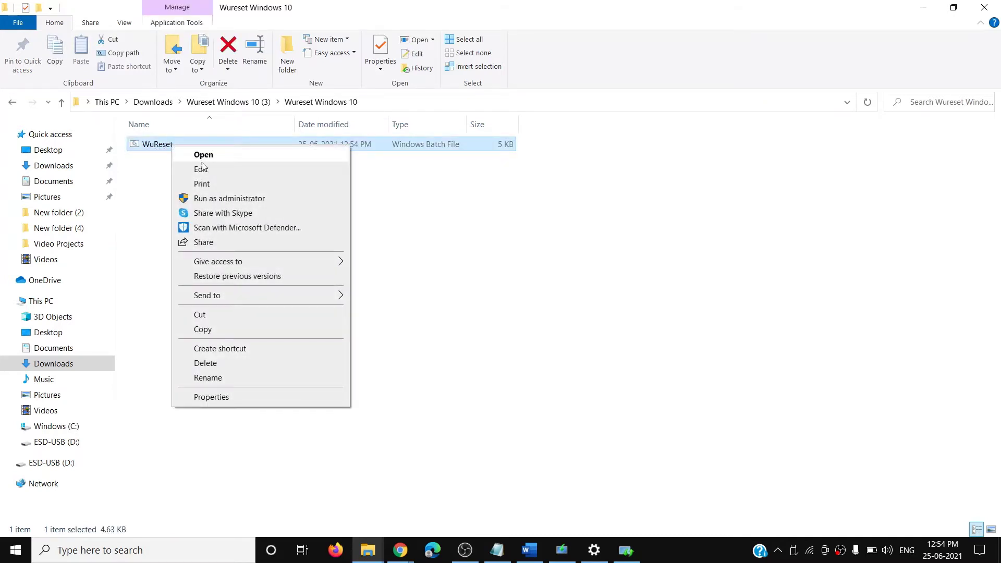
{"action": "left_click", "coordinate": [234, 202]}
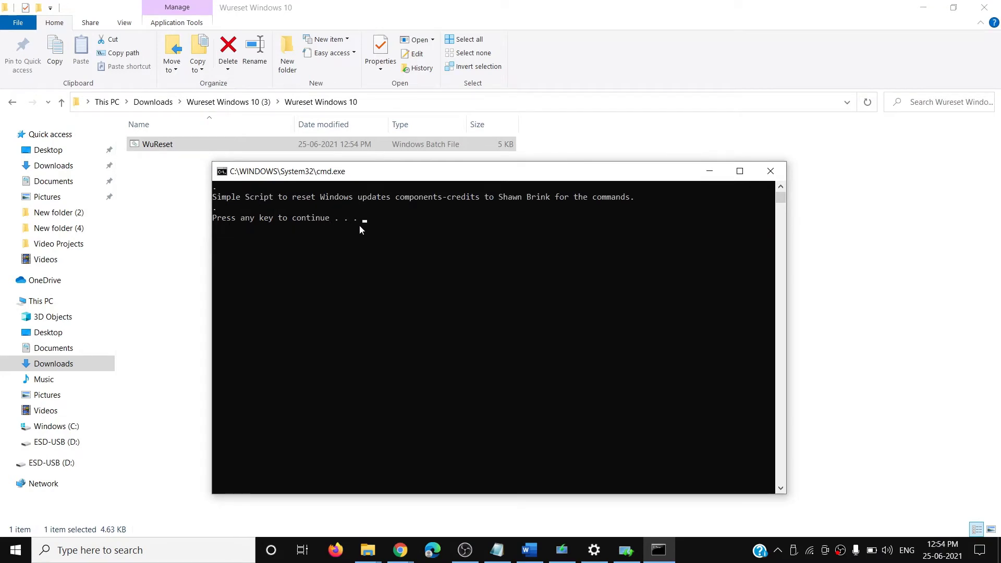
Step: Let WuReset reach 'Task completed successfully', close its window, and show the restart choices
{"action": "key", "text": "Return"}
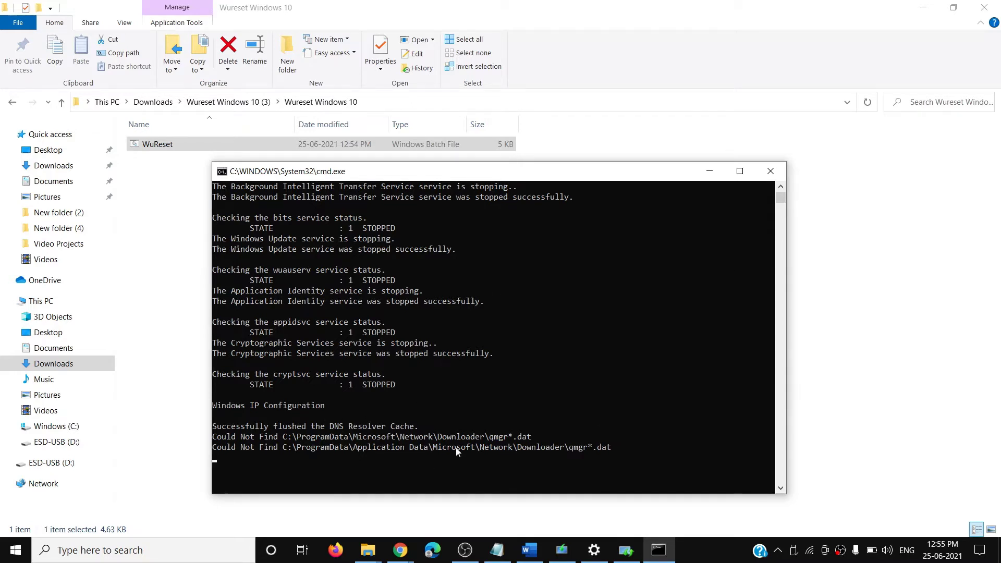
{"action": "left_click", "coordinate": [701, 557]}
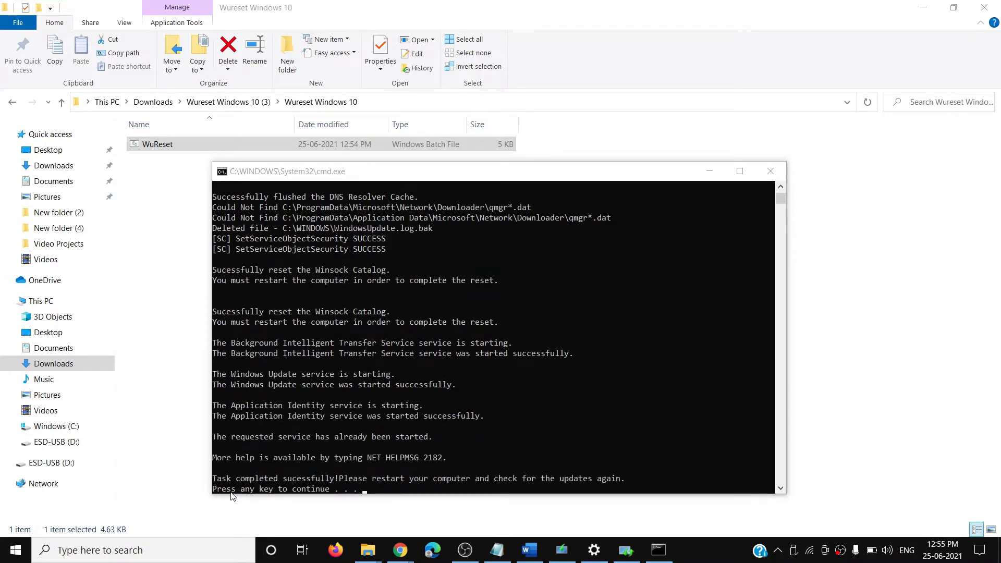
{"action": "left_click", "coordinate": [464, 452]}
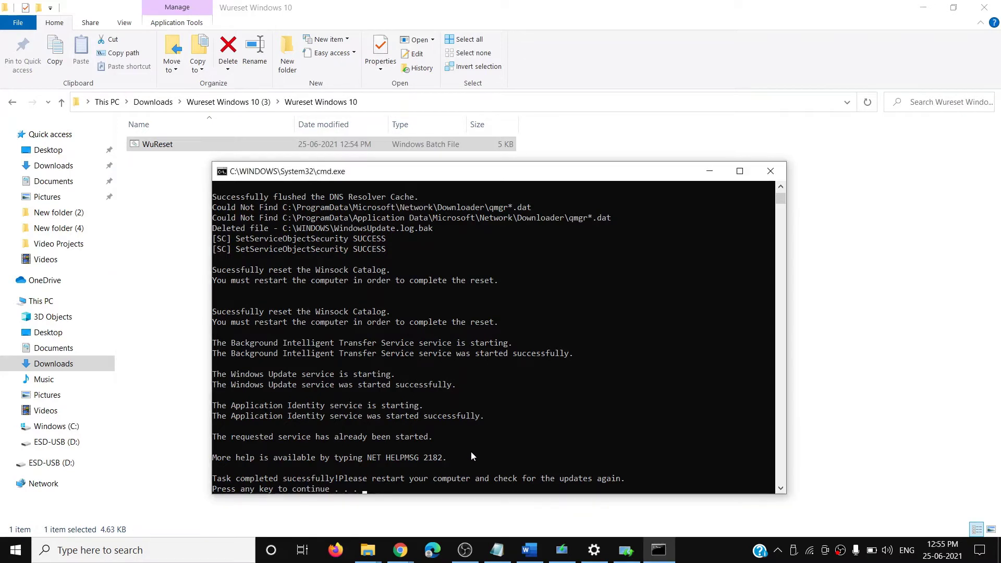
{"action": "key", "text": "Return"}
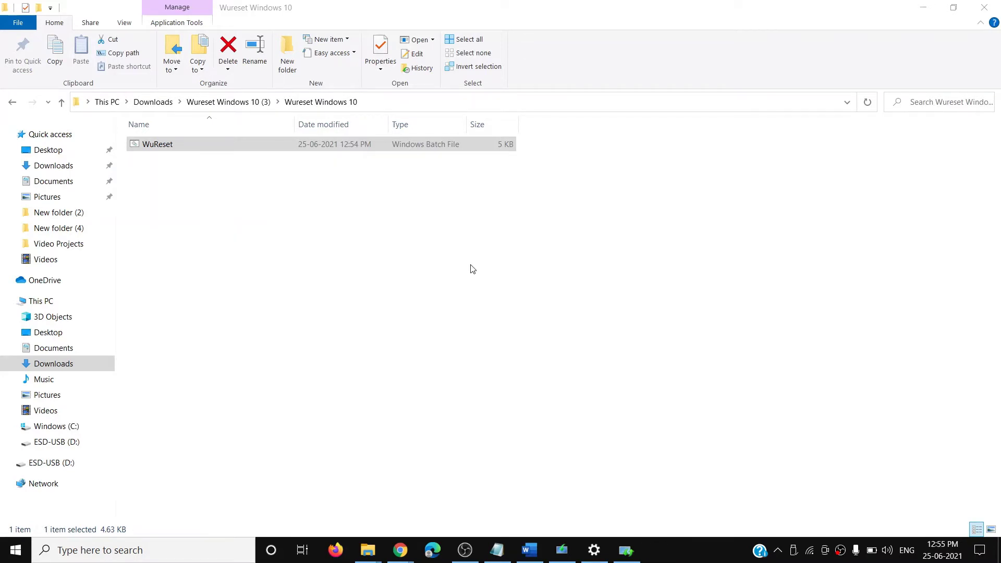
{"action": "left_click", "coordinate": [18, 549]}
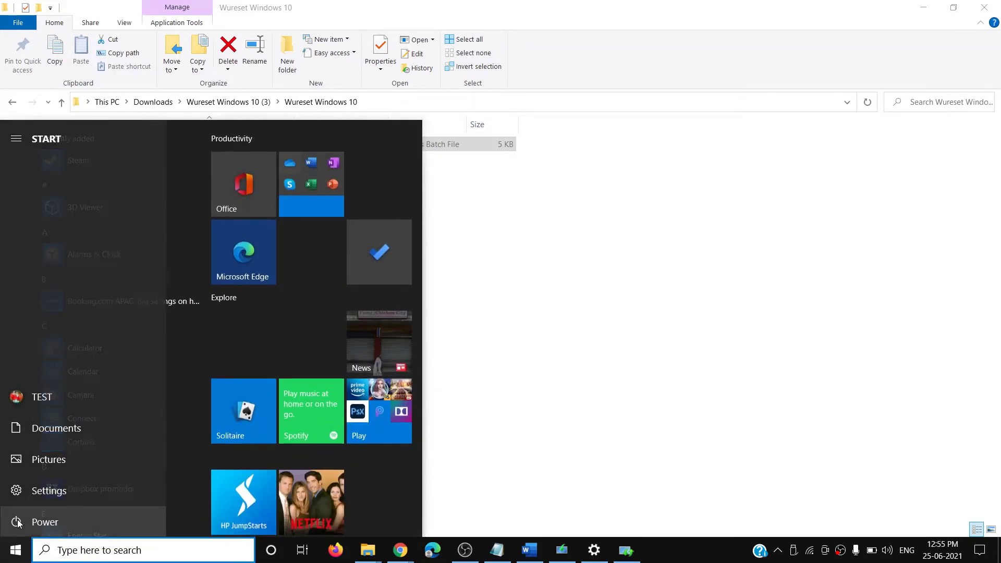
{"action": "left_click", "coordinate": [29, 522]}
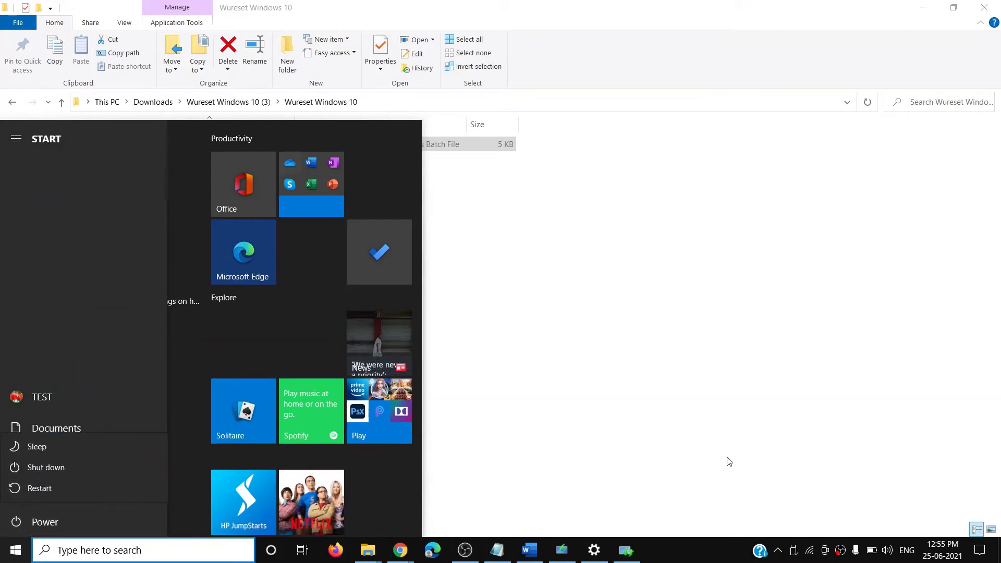
Step: Return to the Word guide at Step 4 and select the sfc /scannow and DISM Restorehealth lines
{"action": "key", "text": "Escape"}
{"action": "left_click", "coordinate": [630, 414]}
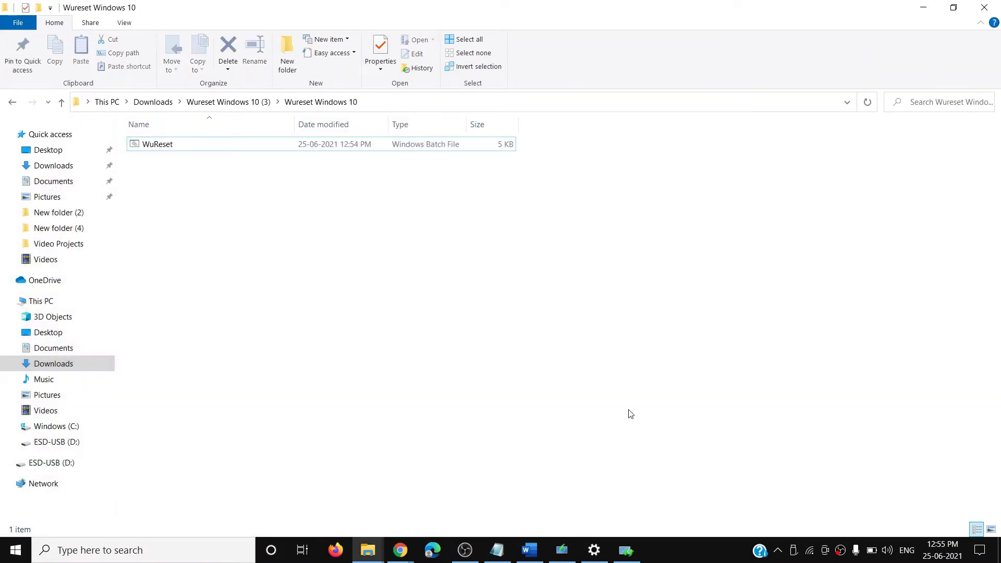
{"action": "left_click", "coordinate": [529, 550]}
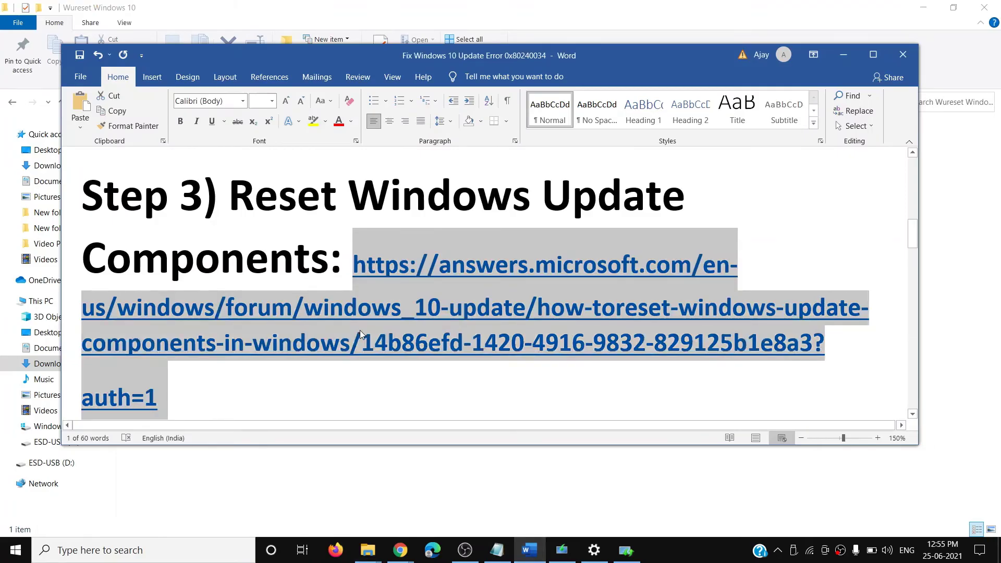
{"action": "scroll", "coordinate": [363, 340], "scroll_direction": "down", "scroll_amount": 5}
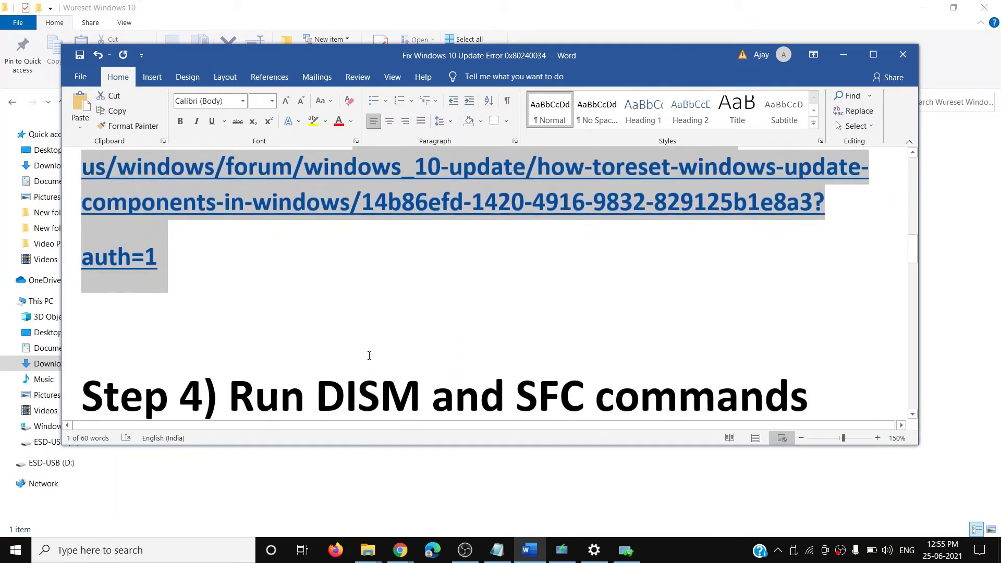
{"action": "left_click_drag", "start_coordinate": [254, 306], "coordinate": [806, 308]}
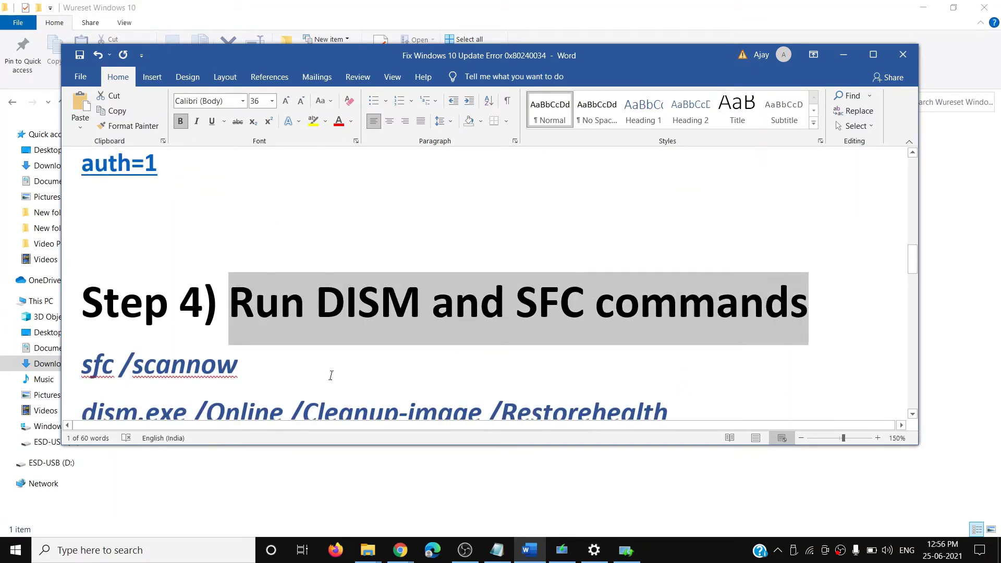
{"action": "scroll", "coordinate": [648, 306], "scroll_direction": "down", "scroll_amount": 2}
{"action": "left_click_drag", "start_coordinate": [680, 324], "coordinate": [83, 270]}
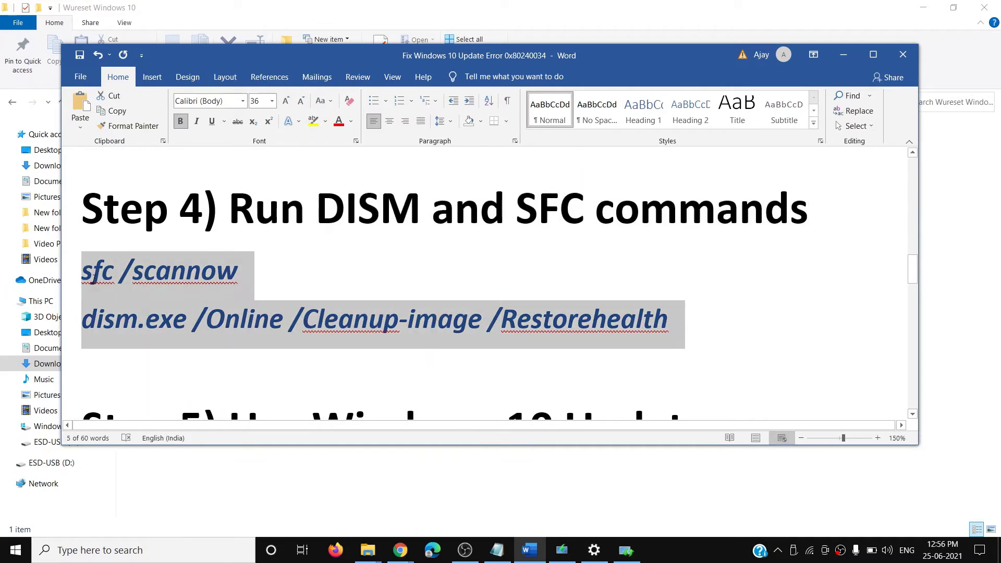
Step: Launch Command Prompt as administrator via a 'cmd' search
{"action": "left_click", "coordinate": [189, 555]}
{"action": "type", "text": "cmd"}
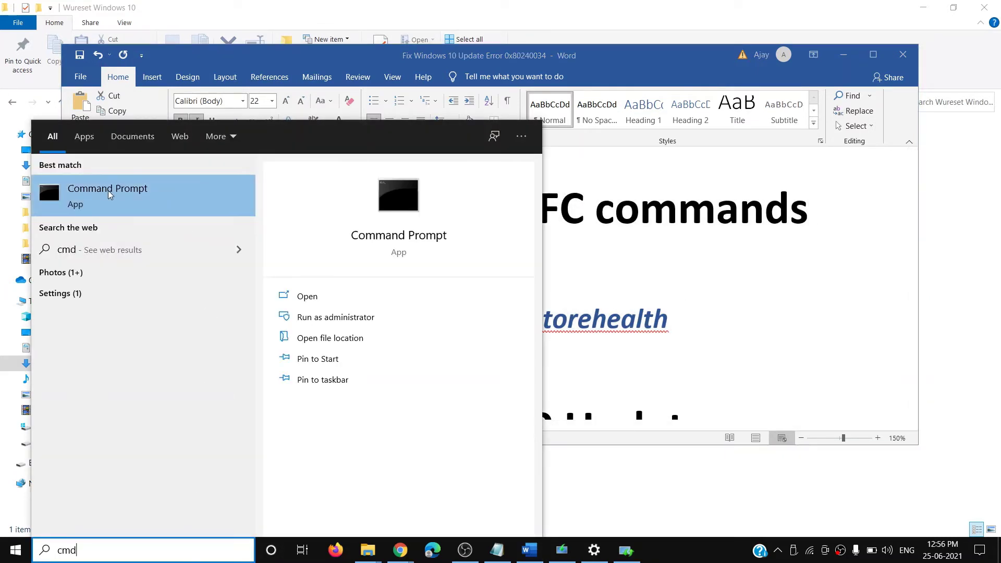
{"action": "right_click", "coordinate": [86, 198]}
{"action": "left_click", "coordinate": [150, 211]}
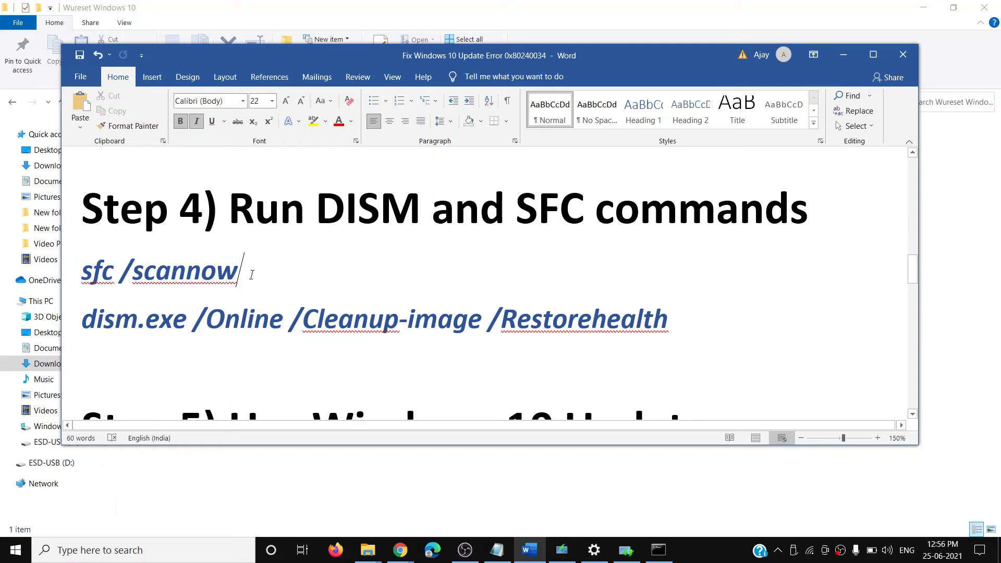
Step: Paste and run sfc /scannow, marking its progress percentage
{"action": "key", "text": "ctrl+shift+Left"}
{"action": "key", "text": "ctrl+shift+Left"}
{"action": "key", "text": "ctrl+shift+Left"}
{"action": "key", "text": "ctrl+c"}
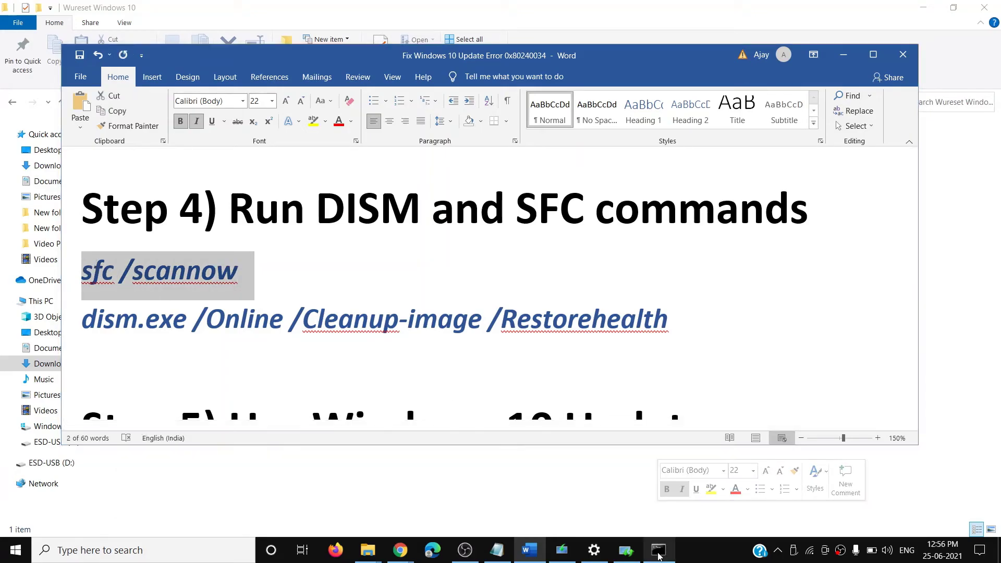
{"action": "left_click", "coordinate": [659, 550]}
{"action": "key", "text": "ctrl+v"}
{"action": "key", "text": "Return"}
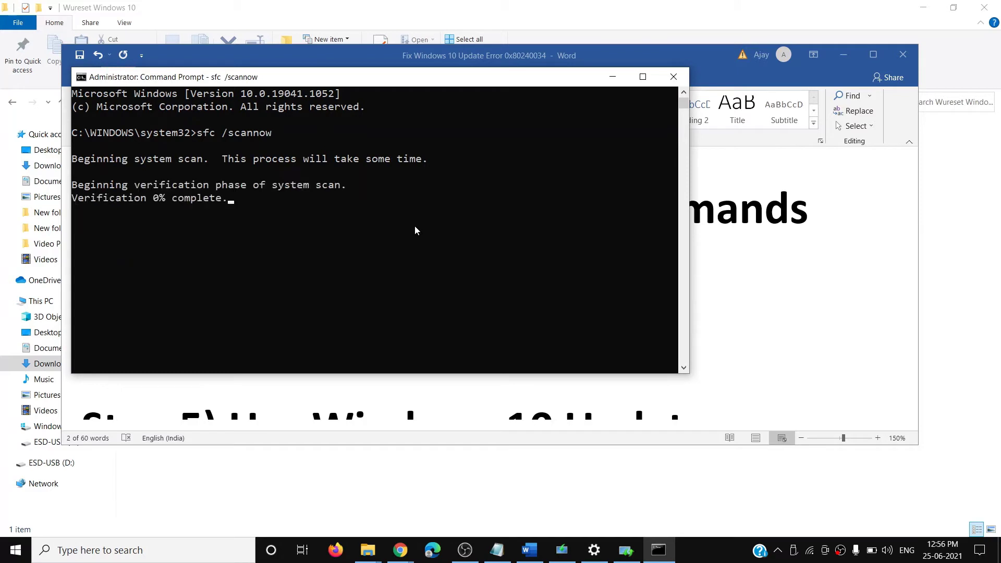
{"action": "left_click_drag", "start_coordinate": [155, 199], "coordinate": [170, 204]}
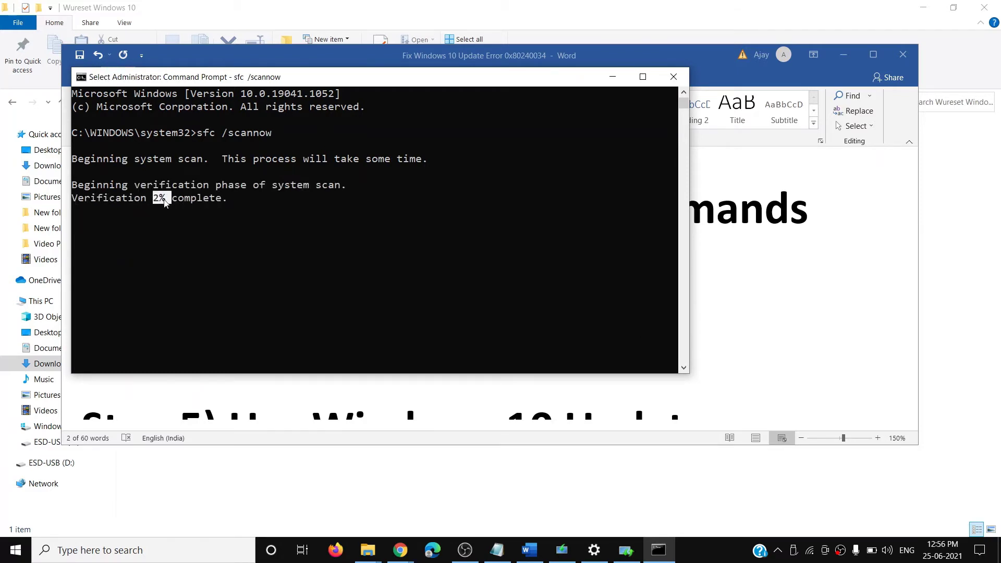
Step: Check on the scan and select the dism.exe /Online /Cleanup-image /Restorehealth line in Word
{"action": "key", "text": "alt+Tab"}
{"action": "left_click_drag", "start_coordinate": [698, 320], "coordinate": [83, 326]}
{"action": "left_click", "coordinate": [658, 550]}
{"action": "triple_click", "coordinate": [410, 343]}
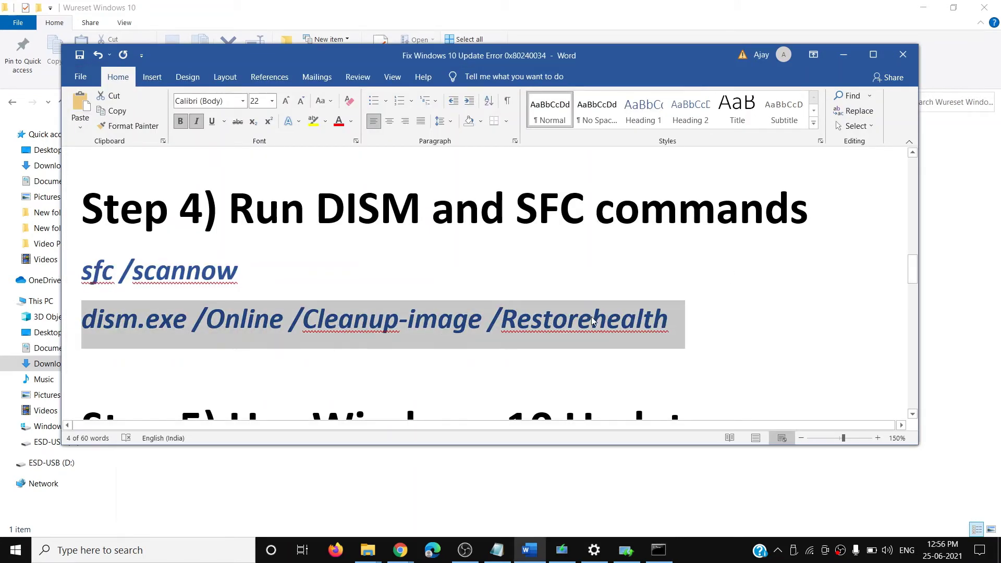
Step: Show the Start menu's sleep, shut down and restart choices, then dismiss them without restarting
{"action": "left_click", "coordinate": [16, 550]}
{"action": "left_click", "coordinate": [16, 521]}
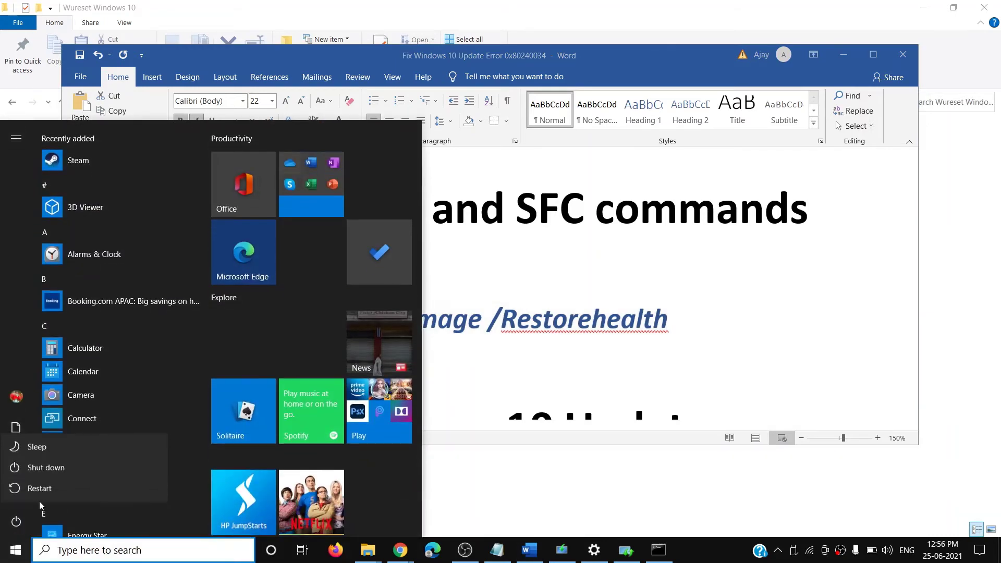
{"action": "key", "text": "Escape"}
{"action": "key", "text": "Escape"}
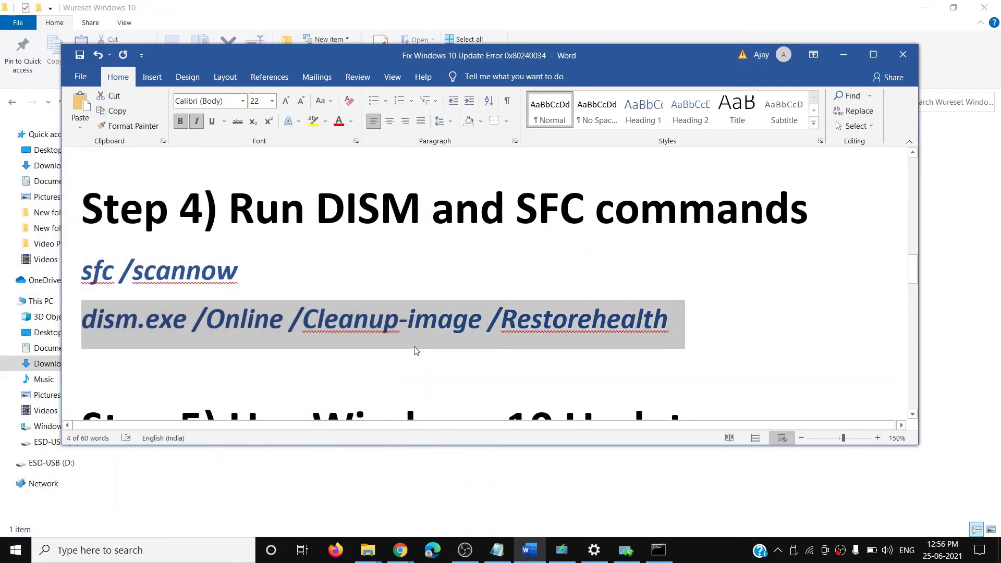
Step: Select the Step 5 Update Assistant download link in the Word guide and show Chrome's window previews
{"action": "scroll", "coordinate": [437, 343], "scroll_direction": "down", "scroll_amount": 5}
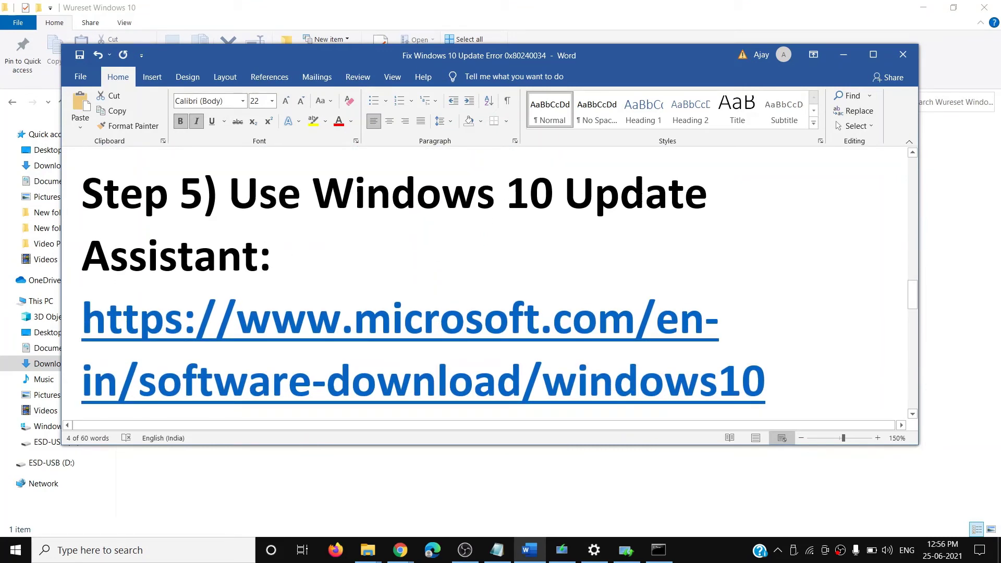
{"action": "scroll", "coordinate": [368, 263], "scroll_direction": "down", "scroll_amount": 1}
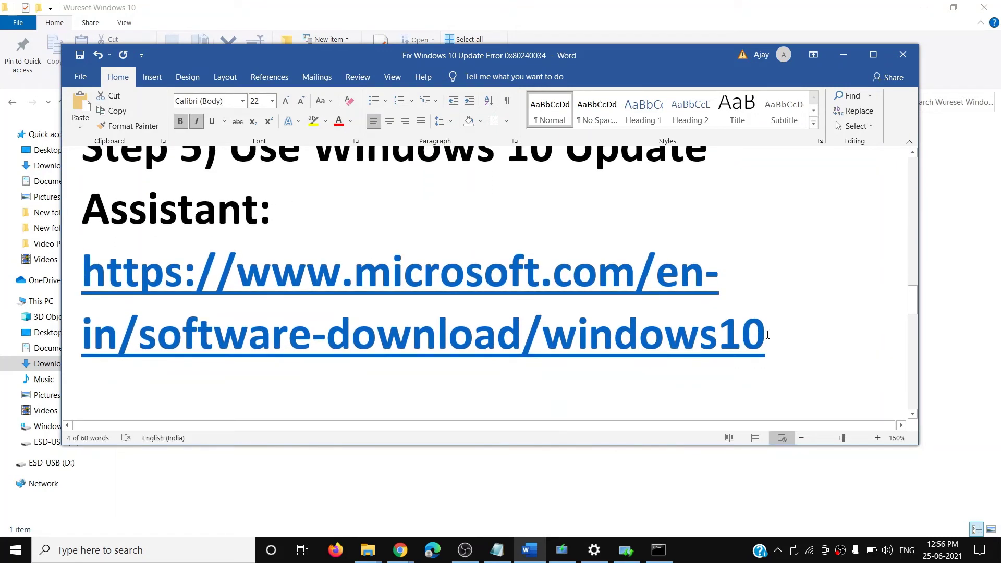
{"action": "left_click_drag", "start_coordinate": [765, 339], "coordinate": [82, 264]}
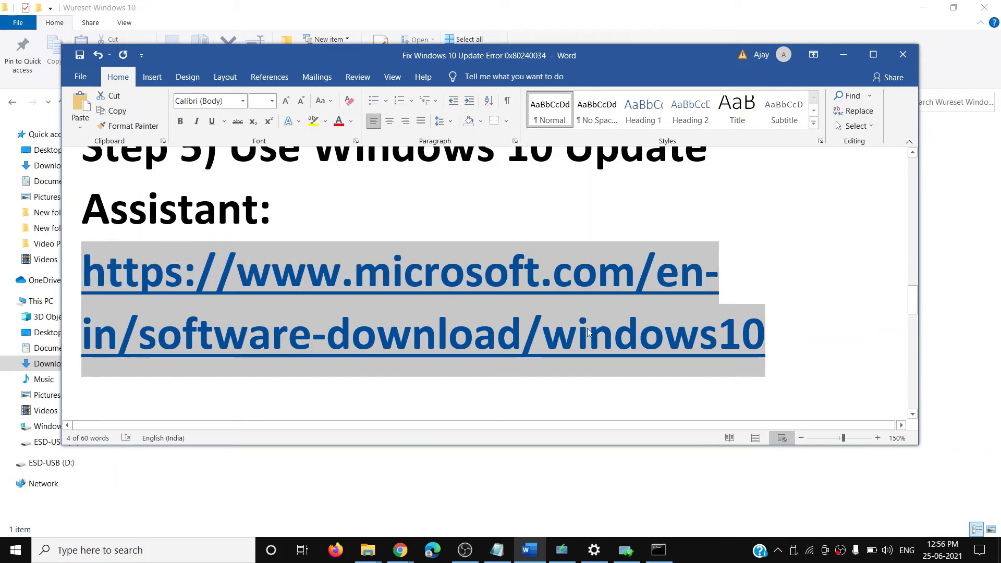
{"action": "left_click", "coordinate": [400, 550]}
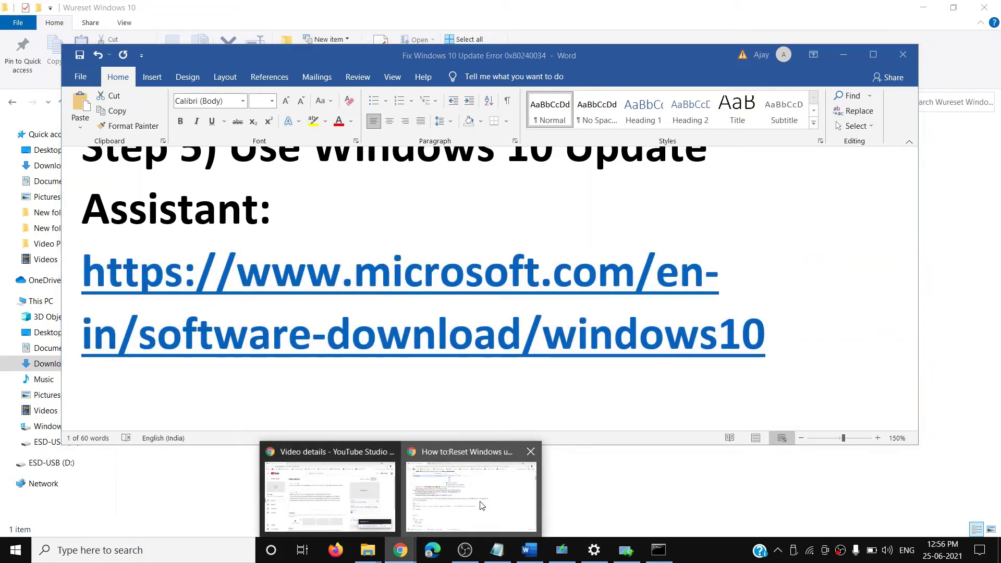
Step: From Chrome's Download Windows 10 page, run the downloaded Windows10Upgrade installer, approving the UAC prompt
{"action": "left_click", "coordinate": [471, 501]}
{"action": "left_click", "coordinate": [236, 15]}
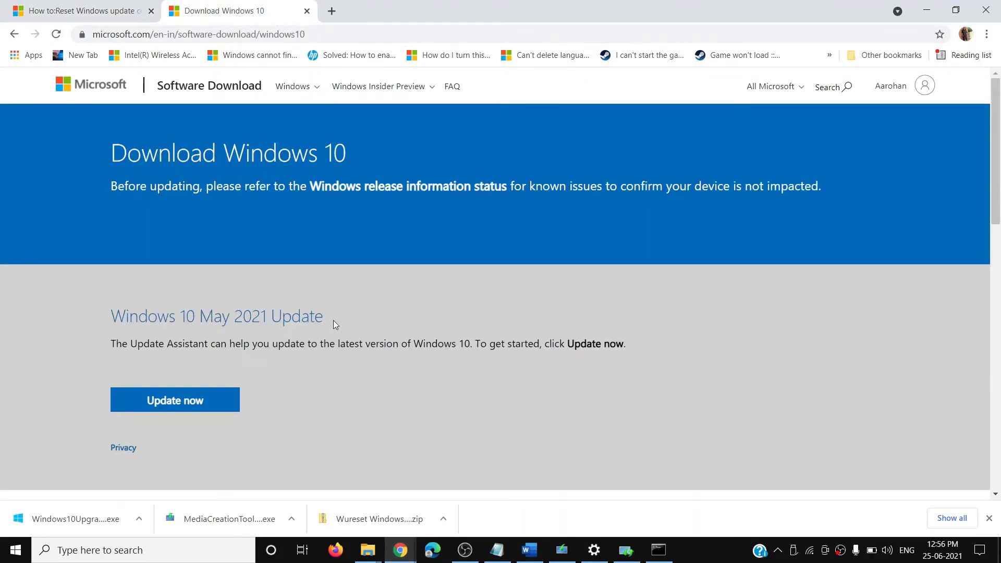
{"action": "left_click_drag", "start_coordinate": [122, 345], "coordinate": [211, 382]}
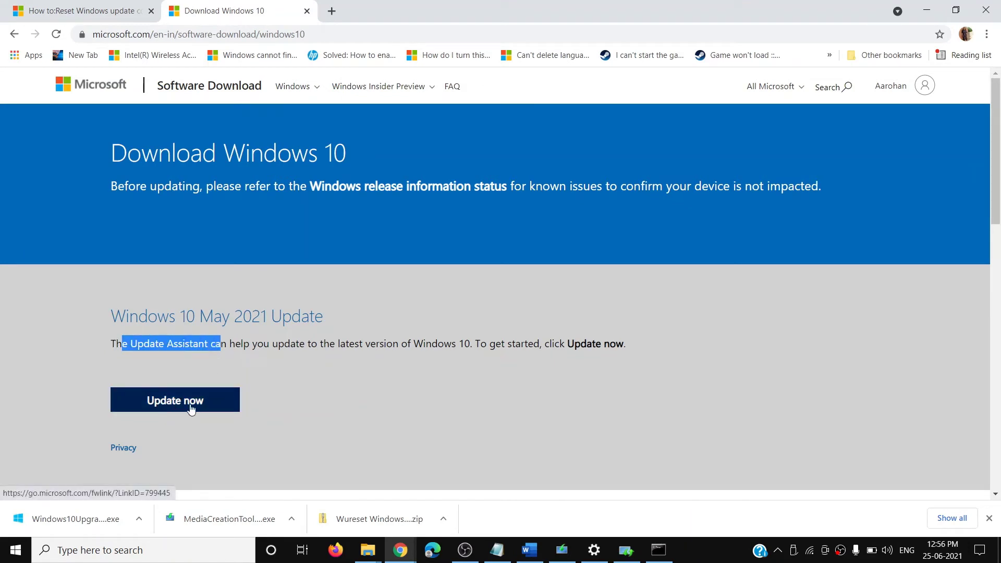
{"action": "left_click", "coordinate": [61, 521]}
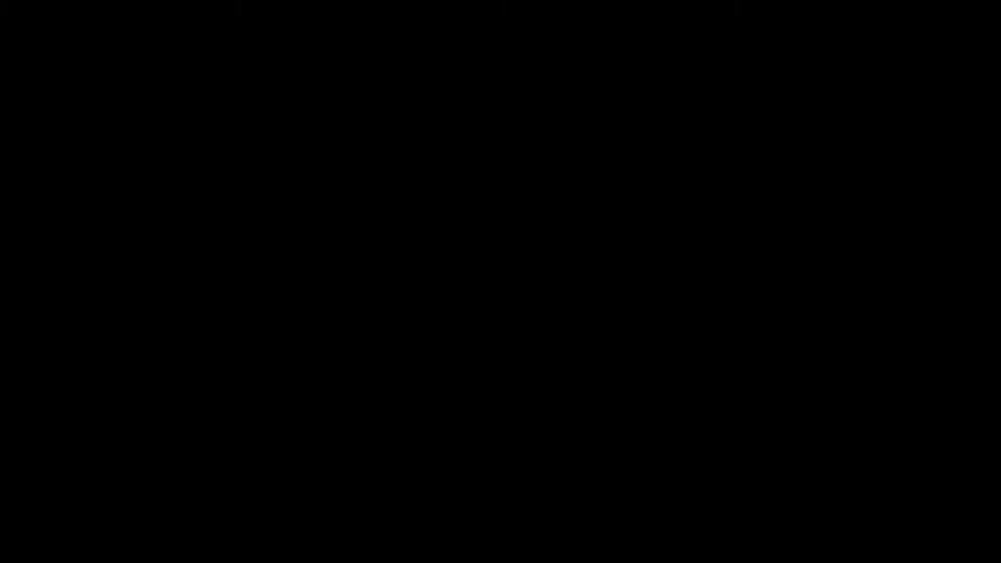
{"action": "left_click", "coordinate": [593, 291]}
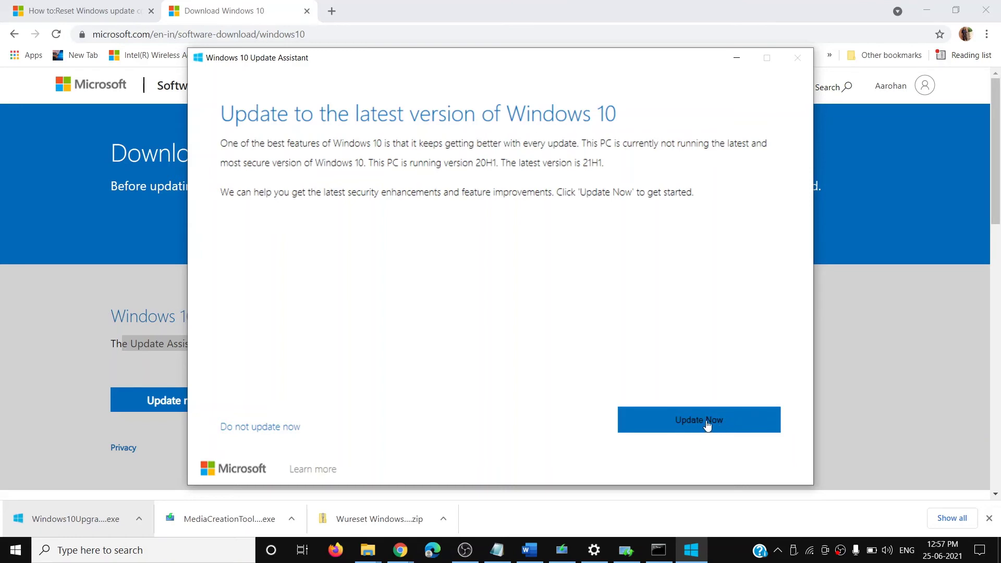
{"action": "left_click", "coordinate": [861, 385]}
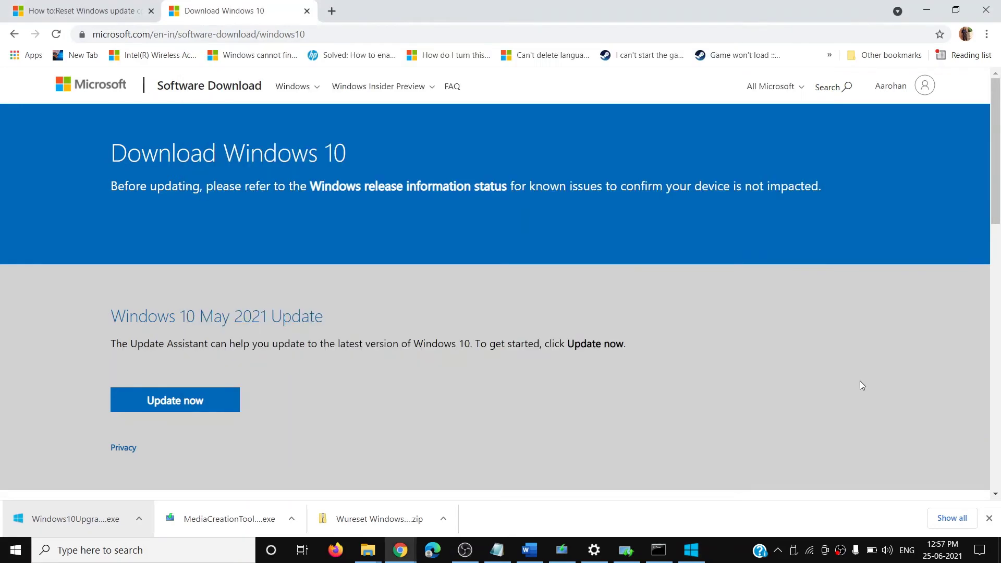
Step: Review and select the Step 6 text in the Word guide
{"action": "left_click", "coordinate": [529, 549]}
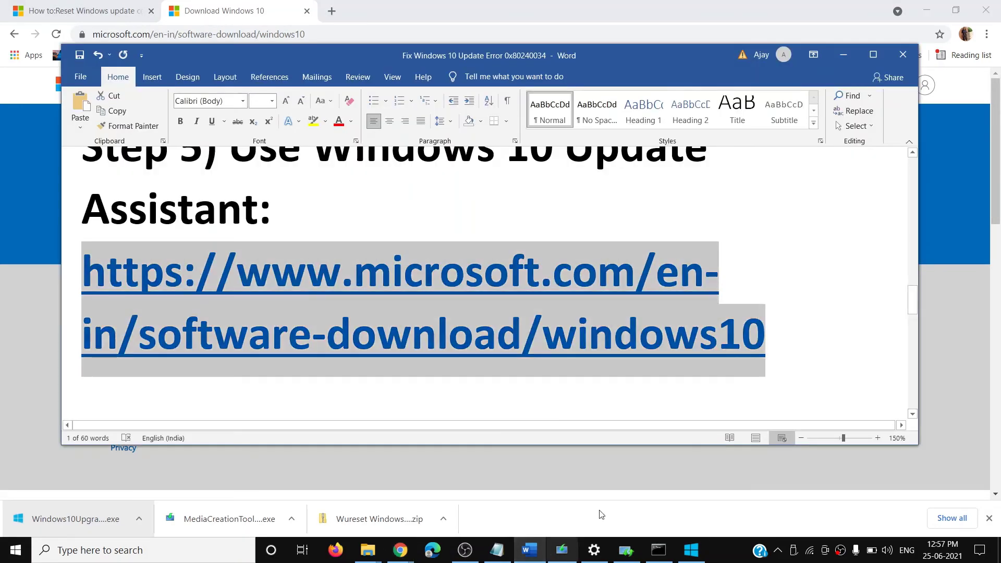
{"action": "scroll", "coordinate": [448, 370], "scroll_direction": "down", "scroll_amount": 5}
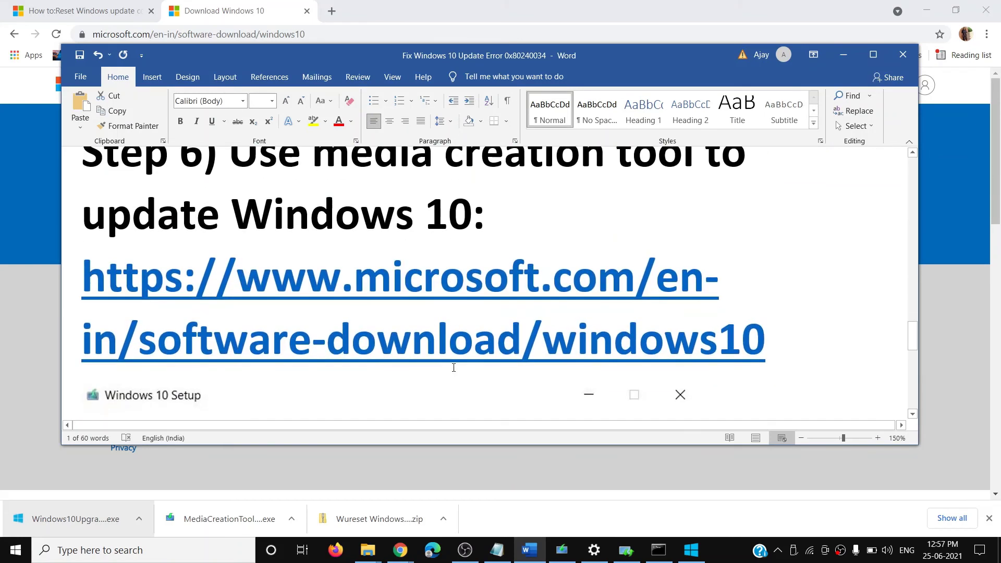
{"action": "scroll", "coordinate": [455, 366], "scroll_direction": "up", "scroll_amount": 2}
{"action": "left_click_drag", "start_coordinate": [313, 245], "coordinate": [682, 270]}
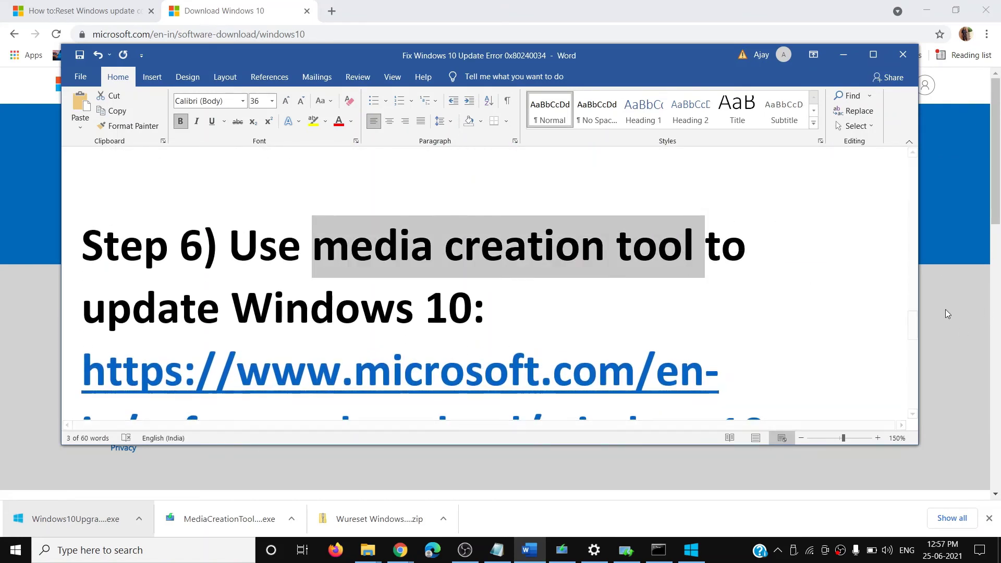
Step: Scroll Chrome's page to Create Windows 10 installation media and highlight 'media creation tool'
{"action": "key", "text": "alt+Tab"}
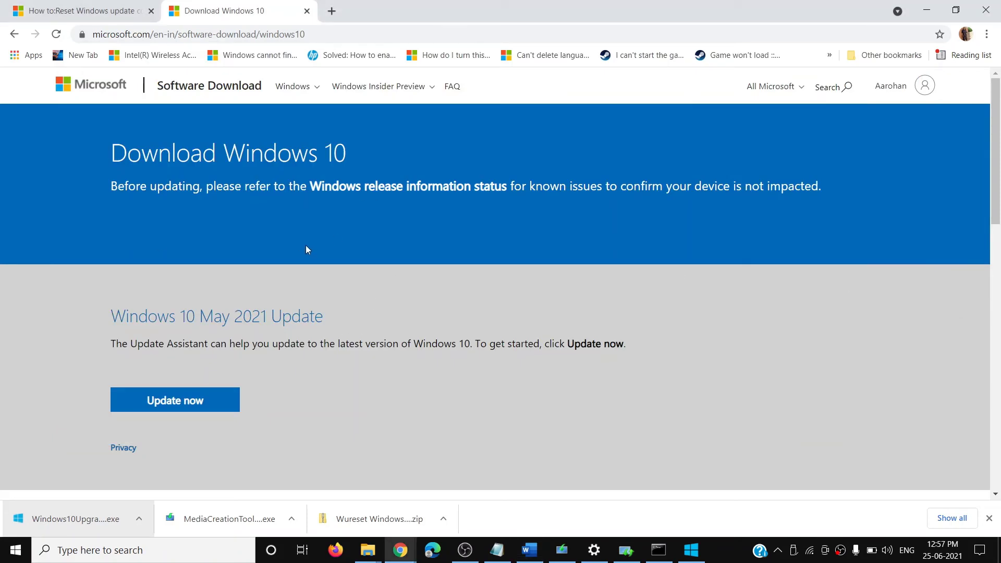
{"action": "scroll", "coordinate": [325, 307], "scroll_direction": "down", "scroll_amount": 5}
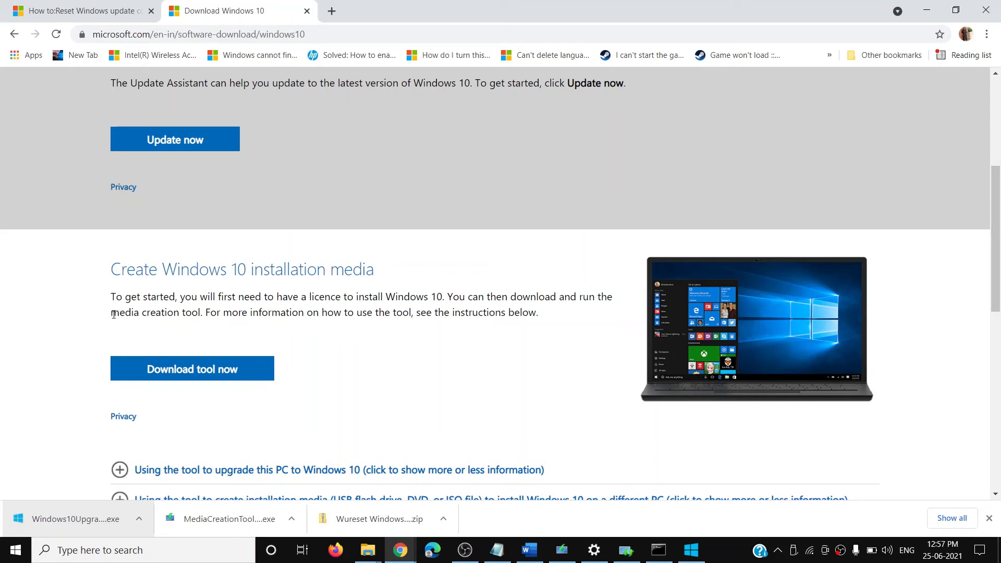
{"action": "left_click_drag", "start_coordinate": [118, 314], "coordinate": [197, 315]}
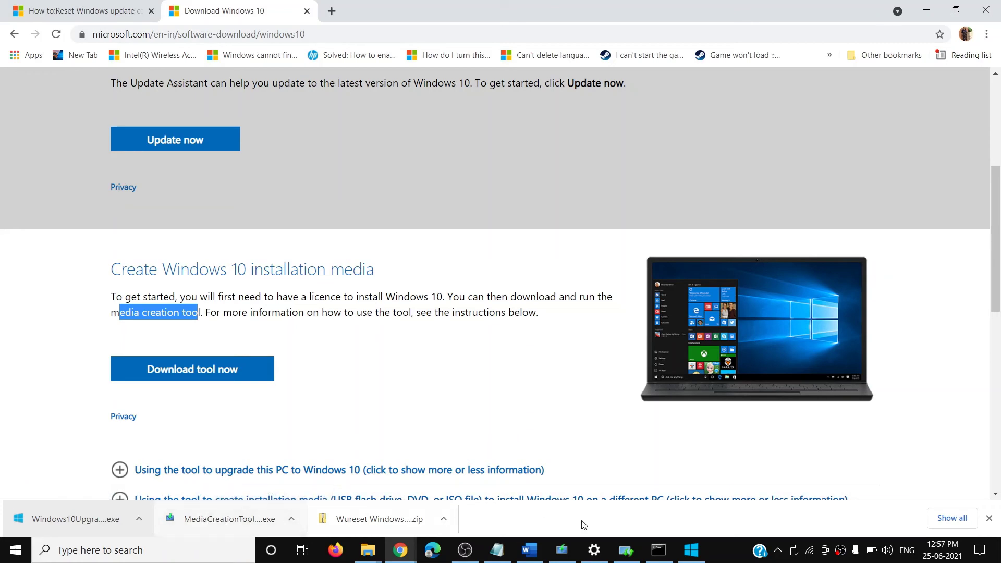
Step: Accept the Windows 10 Setup licence terms and proceed with 'Upgrade this PC now'
{"action": "mouse_move", "coordinate": [566, 560]}
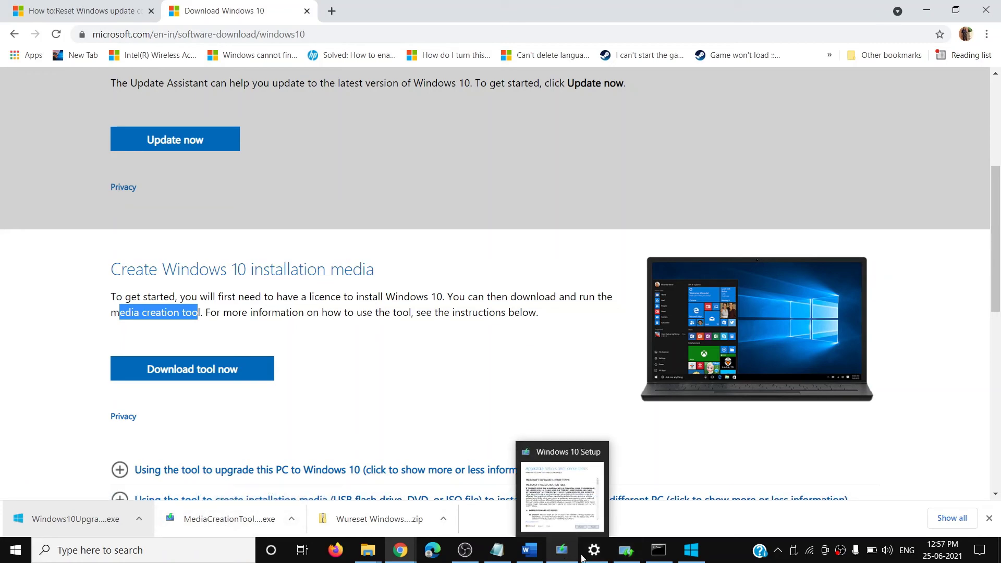
{"action": "left_click", "coordinate": [563, 554]}
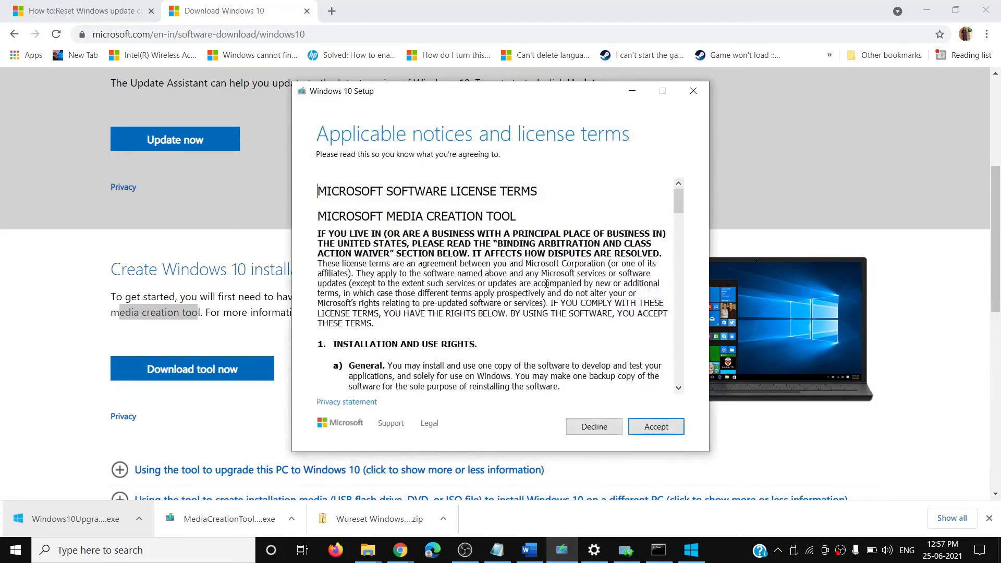
{"action": "left_click", "coordinate": [649, 429]}
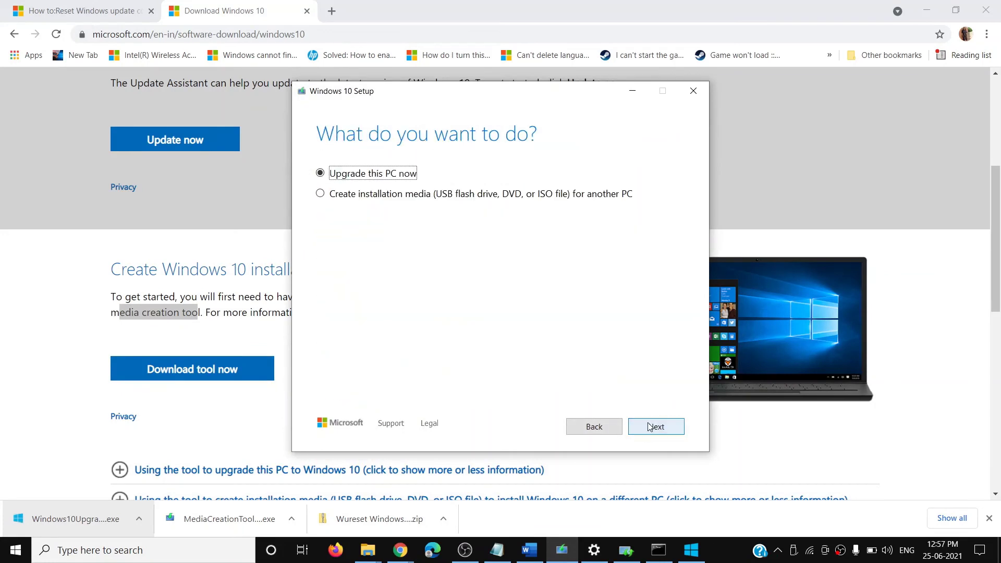
{"action": "left_click", "coordinate": [649, 425]}
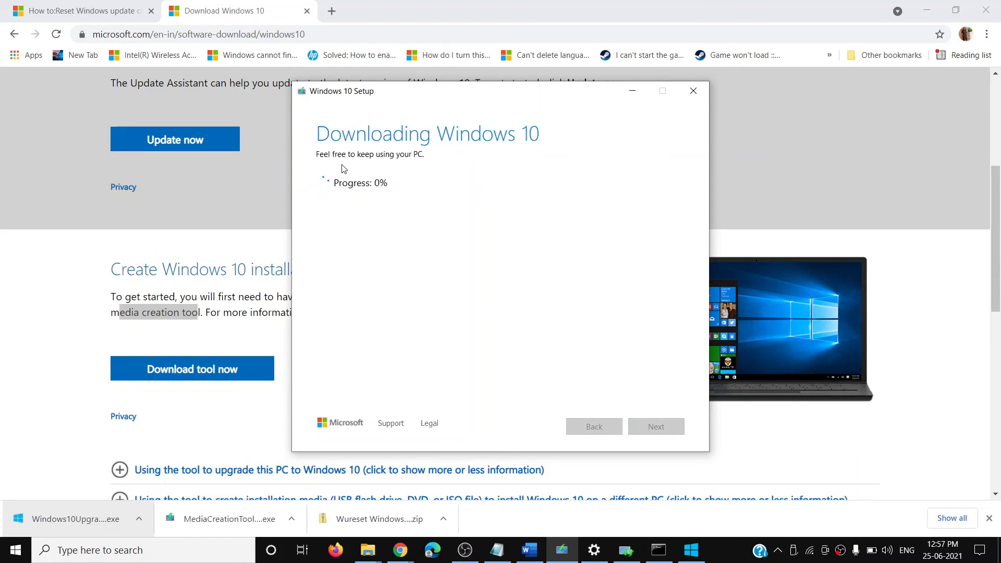
{"action": "left_click", "coordinate": [529, 550]}
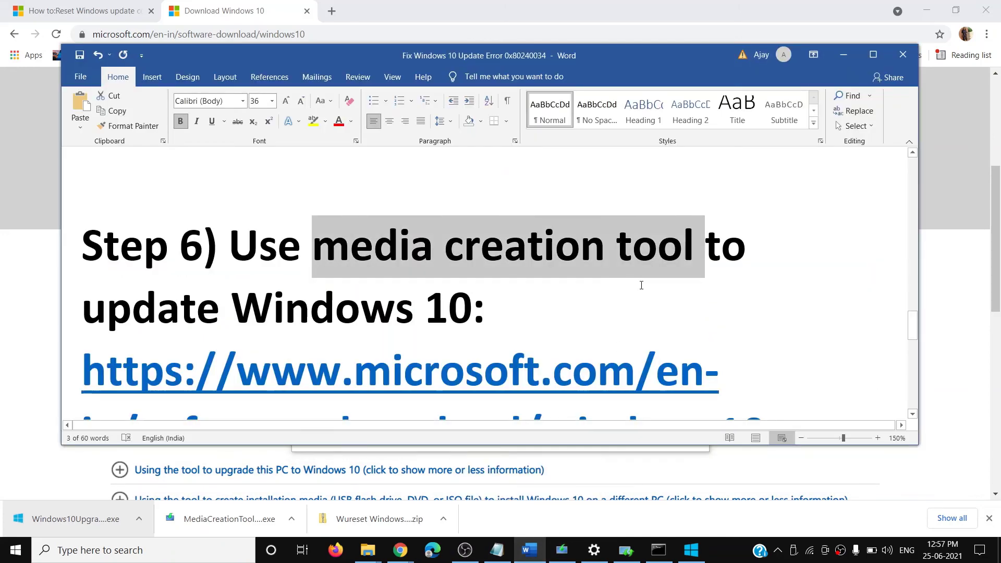
Step: Maximize Word, scroll back to the top and highlight 'Error 0x80240034' in the title
{"action": "left_click", "coordinate": [873, 54]}
{"action": "scroll", "coordinate": [92, 210], "scroll_direction": "down", "scroll_amount": 10}
{"action": "scroll", "coordinate": [92, 210], "scroll_direction": "up", "scroll_amount": 3}
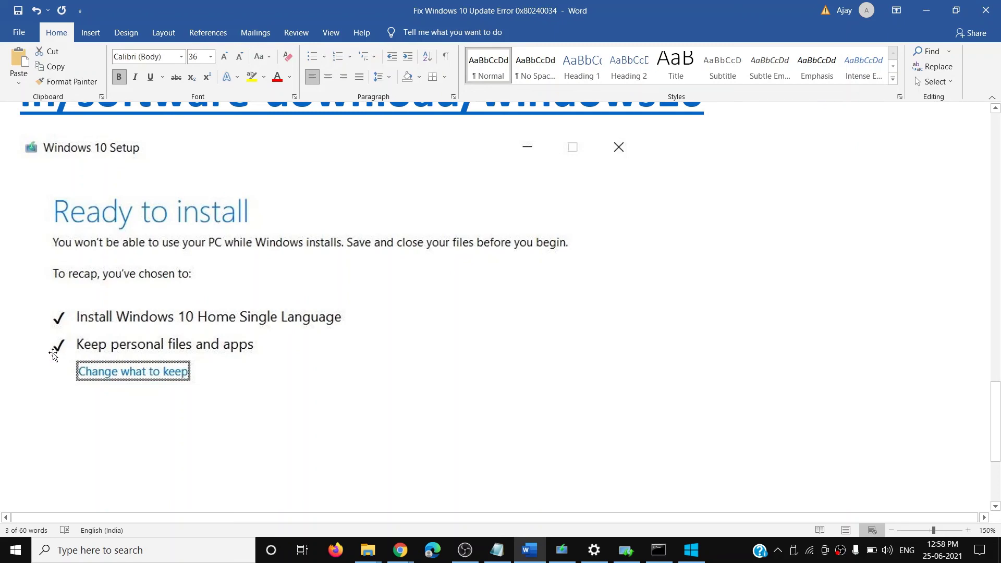
{"action": "scroll", "coordinate": [538, 394], "scroll_direction": "down", "scroll_amount": 3}
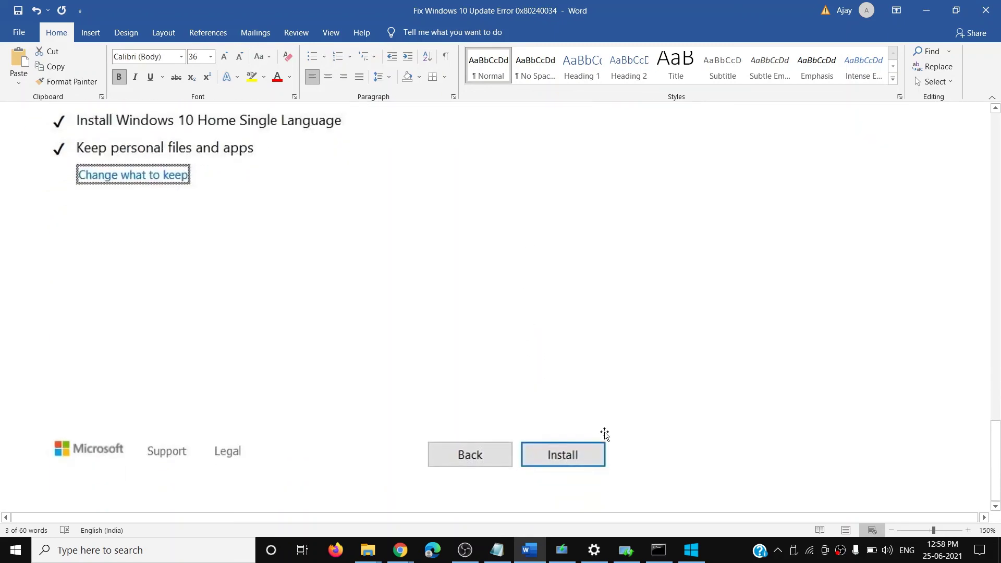
{"action": "scroll", "coordinate": [703, 435], "scroll_direction": "up", "scroll_amount": 20}
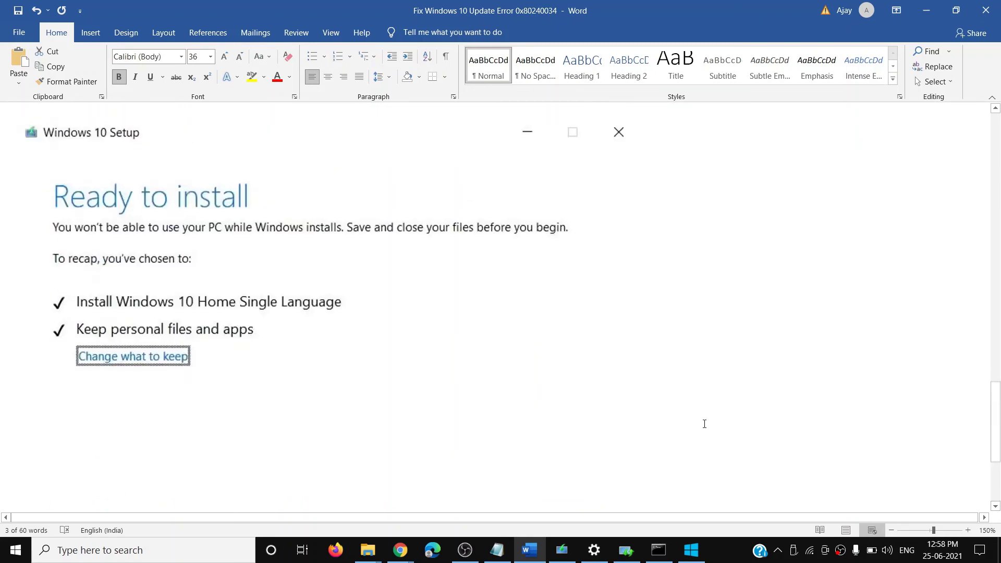
{"action": "scroll", "coordinate": [697, 378], "scroll_direction": "up", "scroll_amount": 3}
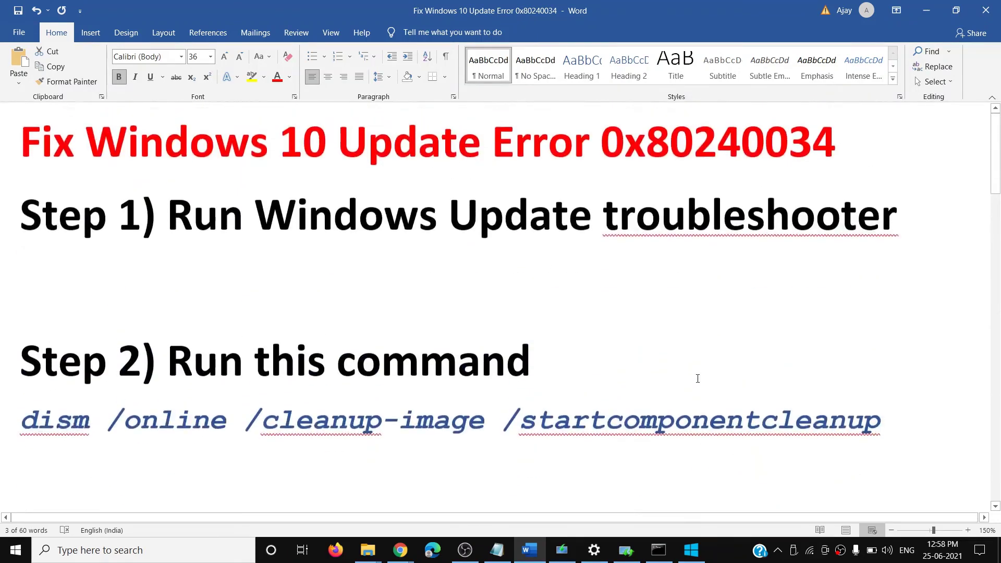
{"action": "left_click_drag", "start_coordinate": [490, 137], "coordinate": [822, 157]}
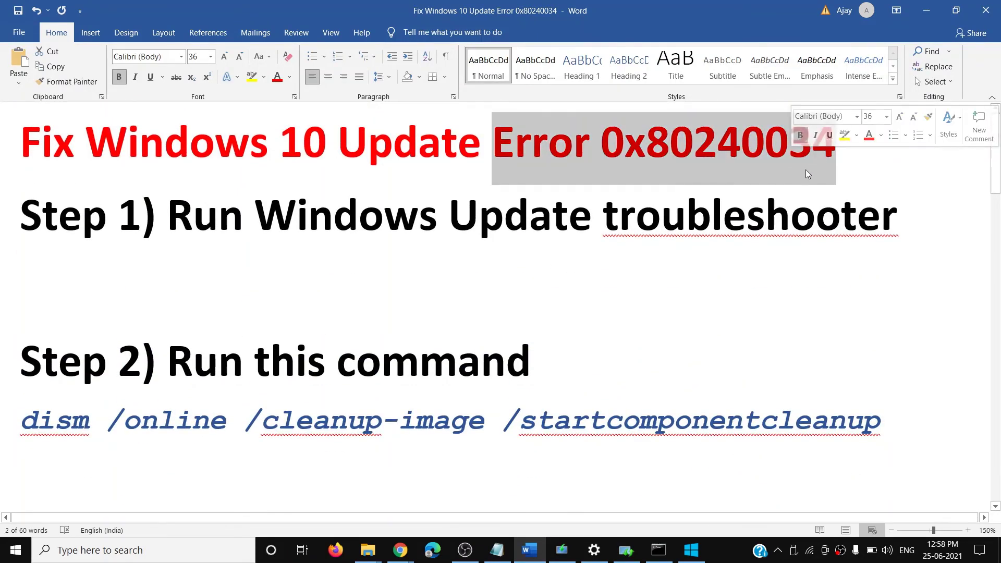